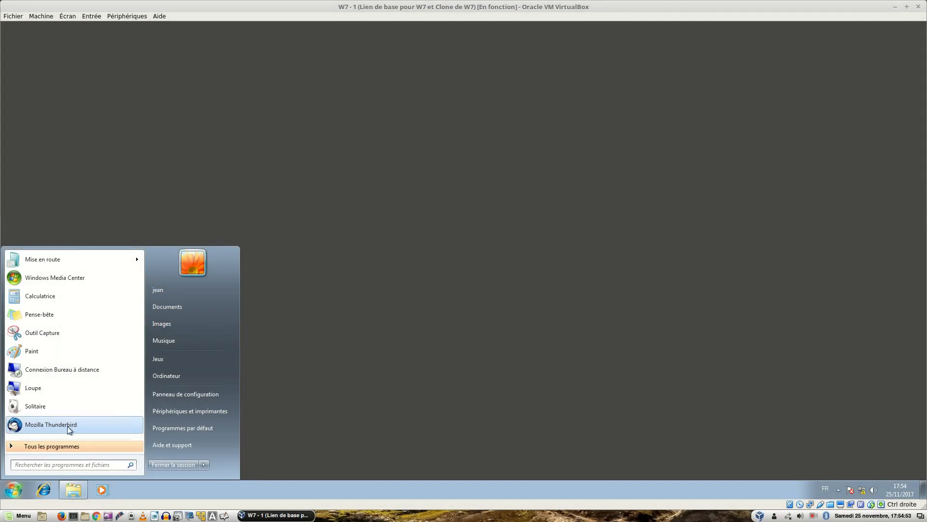
Reopen the Windows 7 Start menu and place the cursor in its program search box.
left_click(9, 493)
left_click(9, 493)
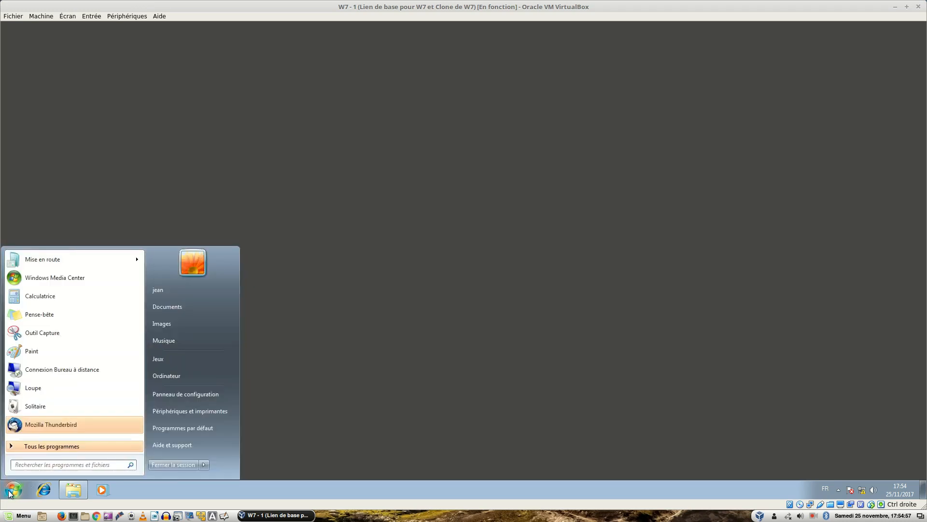
left_click(32, 465)
Launch cmd and ping pluton.org, getting four replies from 172.16.0.250 with 0% loss.
type("cmd")
key("Return")
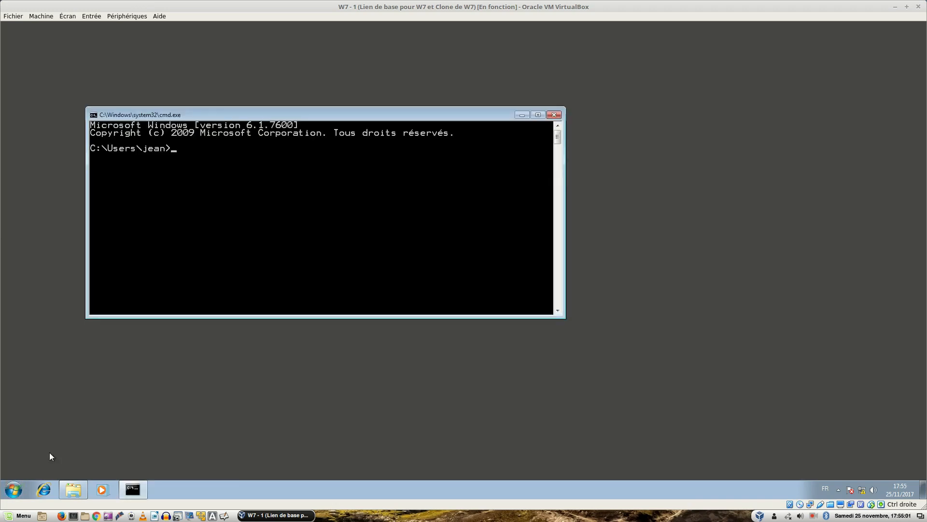
type("ping pluton.org")
key("Return")
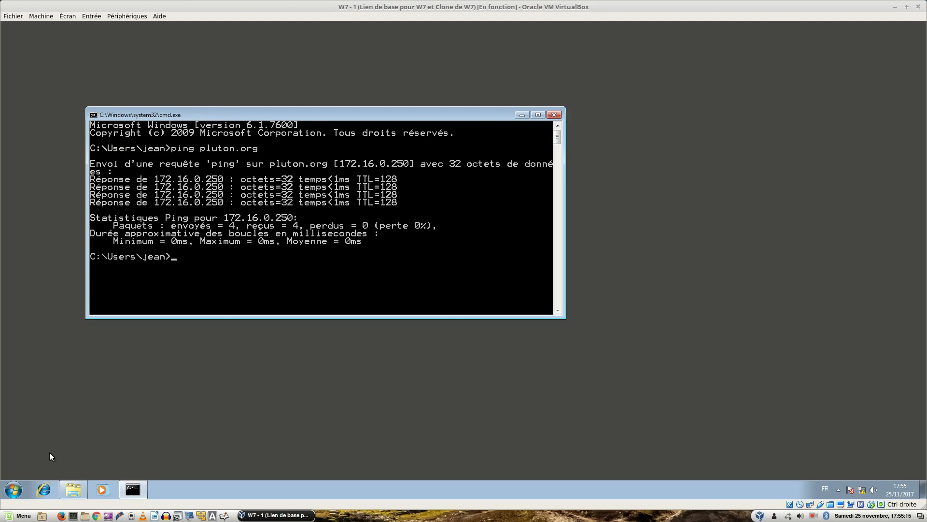
Clear the console with cls and start typing a telnet command.
type("s")
key("Return")
type("telnet pop3.")
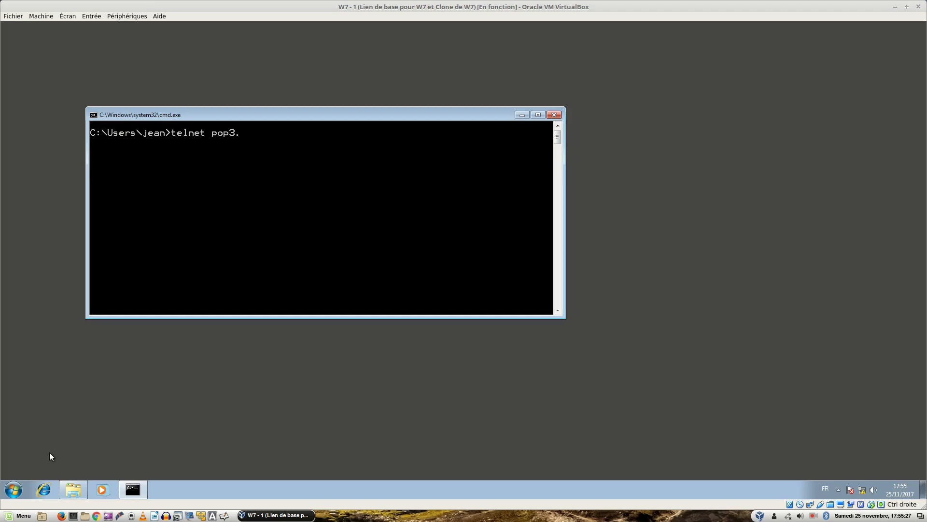
Telnet to pluton.org on POP3 port 110, then quit the session.
key("BackSpace")
key("BackSpace")
key("BackSpace")
key("BackSpace")
key("BackSpace")
type("pluton.org 110")
key("Return")
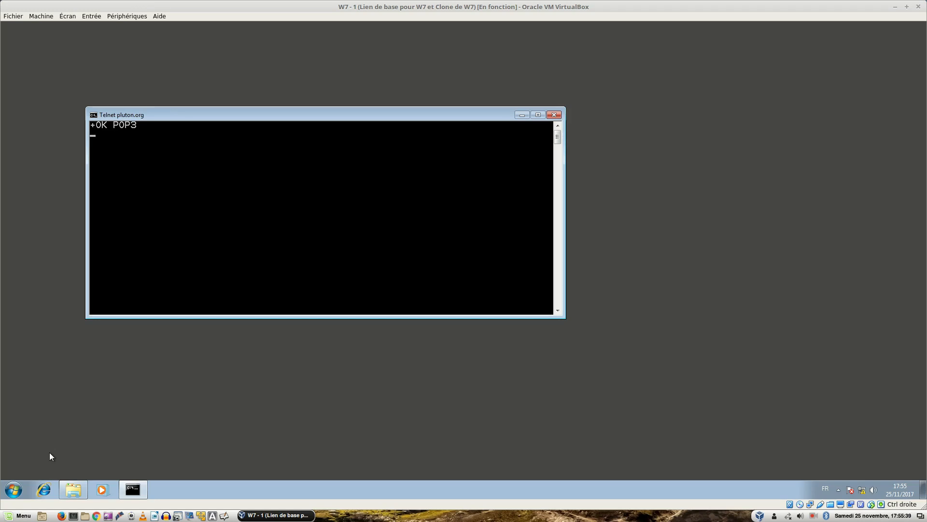
type("quit")
key("Return")
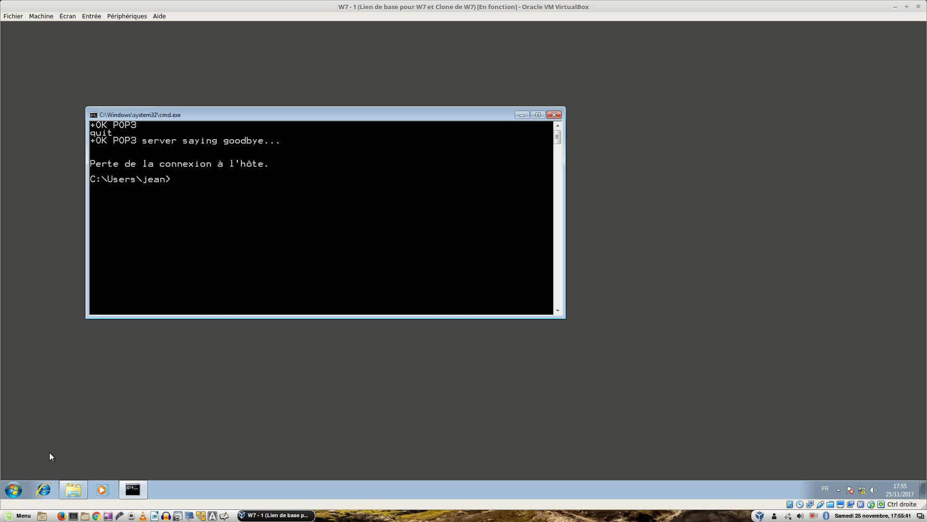
Telnet to pluton.org on SMTP port 25, then quit the session.
key("Up")
key("BackSpace")
key("BackSpace")
key("BackSpace")
key("BackSpace")
type("25")
key("Return")
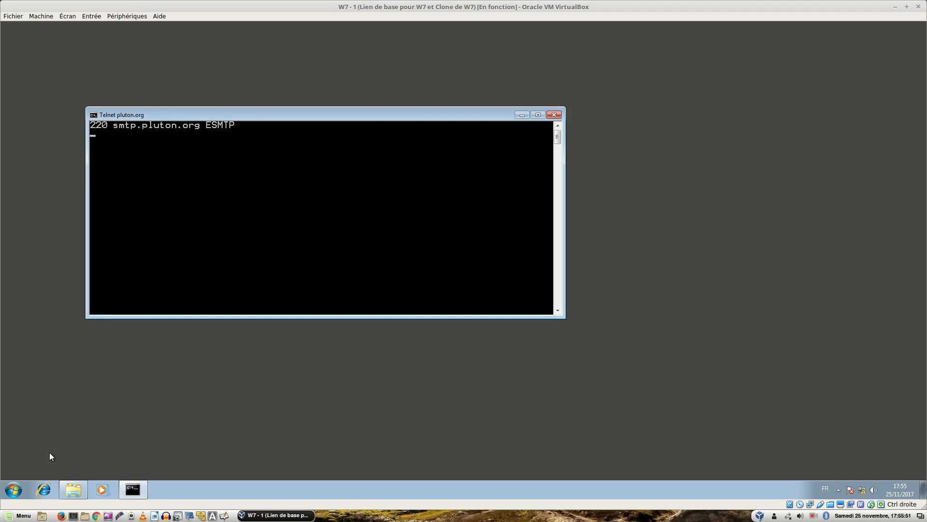
type("quit")
key("Return")
Telnet to pluton.org on IMAP port 143 and receive the IMAP greeting.
key("Up")
key("BackSpace")
key("BackSpace")
type("143")
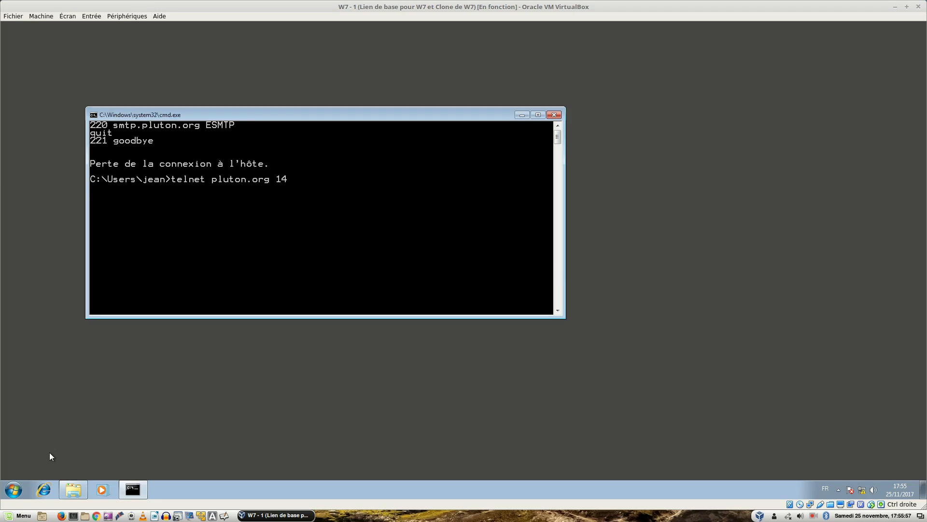
key("Return")
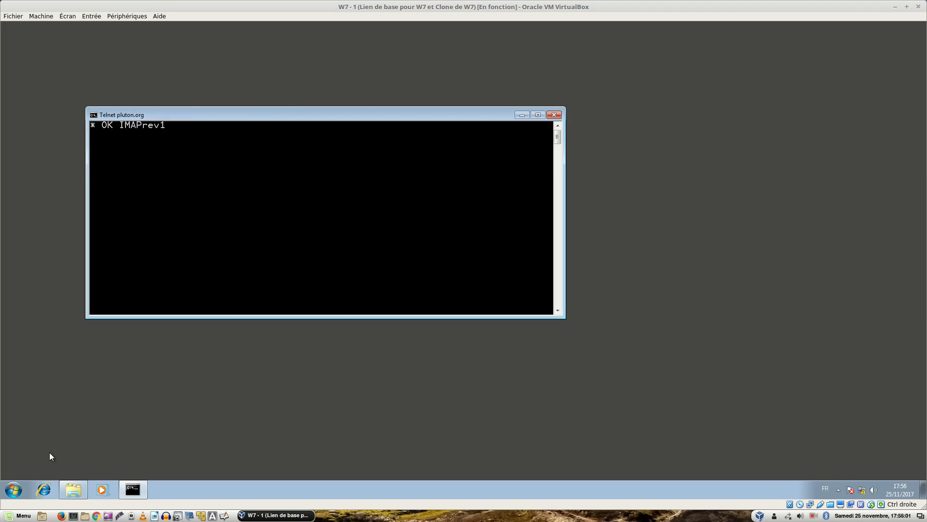
type("quit")
key("Return")
End the IMAP telnet session and close the Command Prompt window.
type("exit")
key("Return")
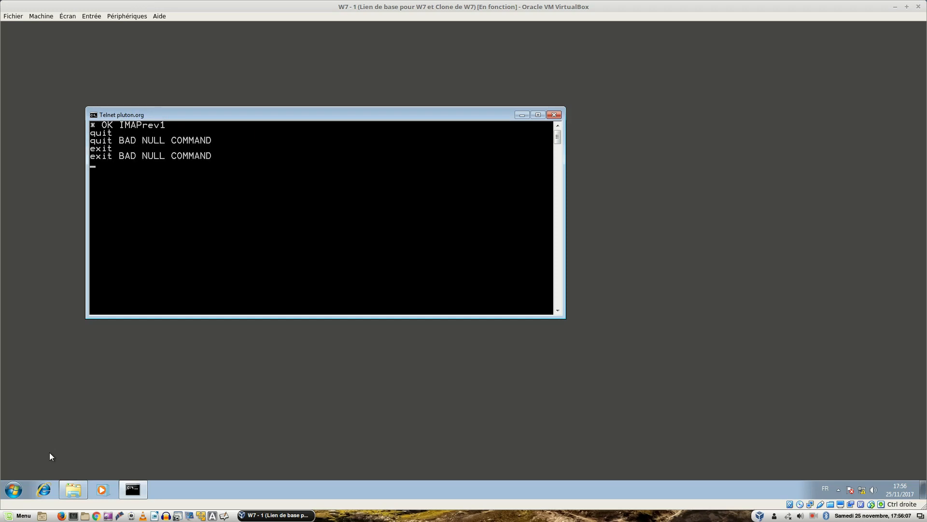
key("ctrl+c")
key("Return")
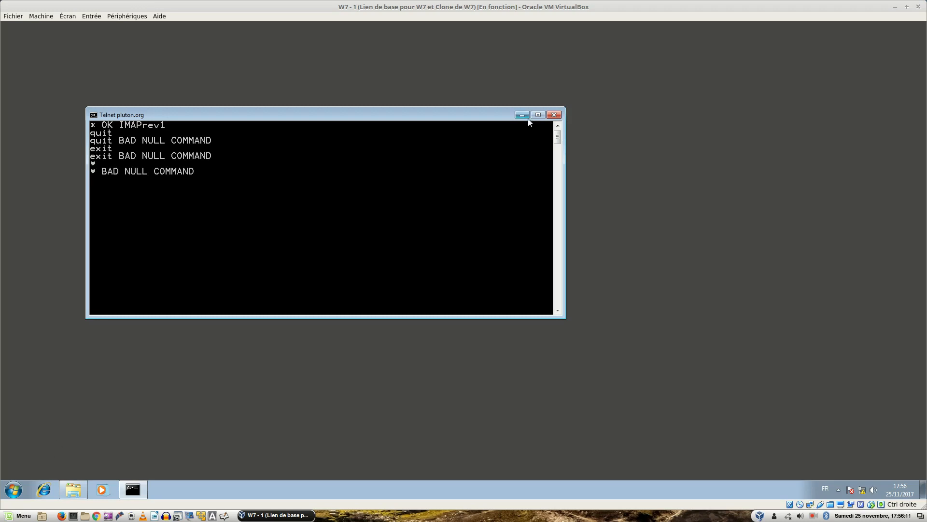
left_click(554, 114)
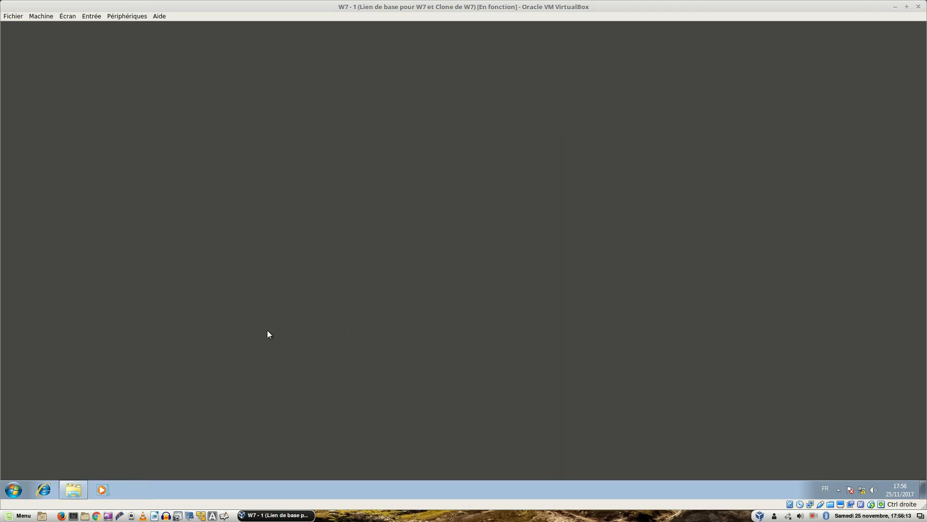
Launch Mozilla Thunderbird from the Windows 7 Start menu.
left_click(15, 492)
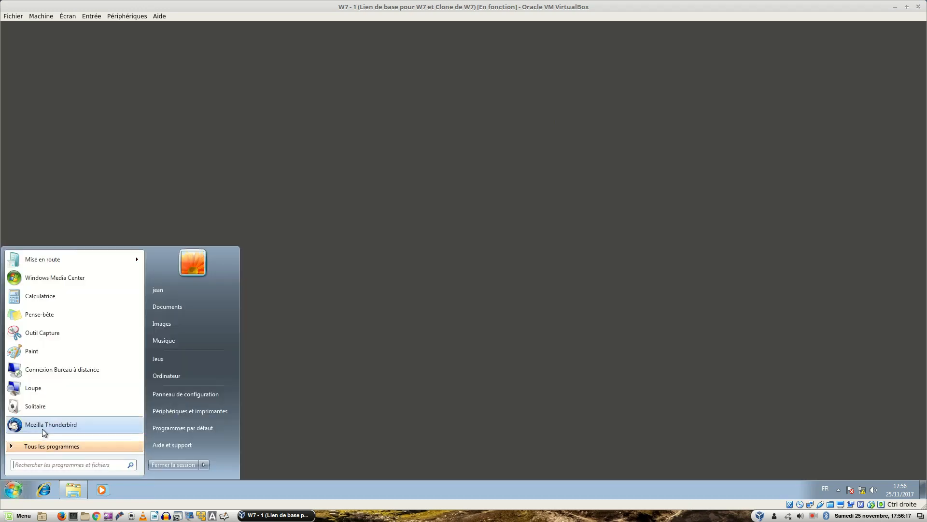
left_click(58, 426)
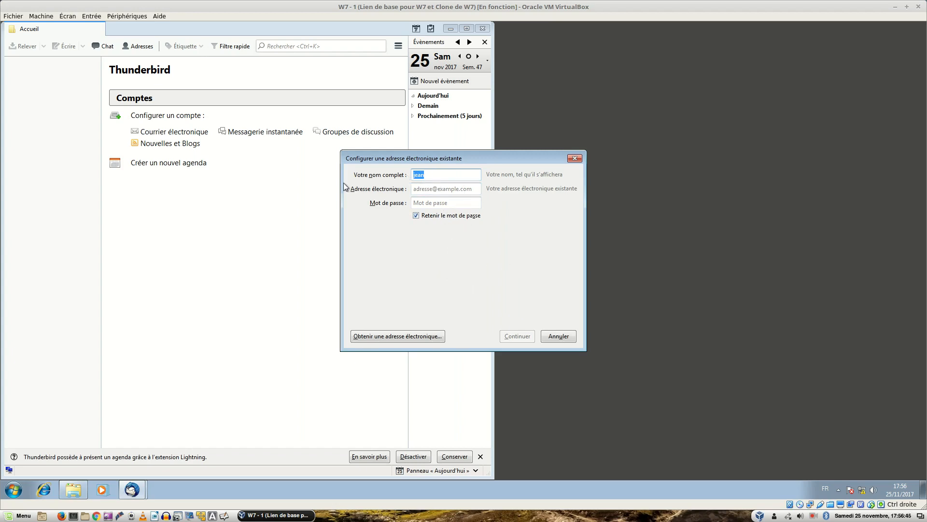
Replace the display name and enter the user's pluton.org e-mail address.
left_click(12, 491)
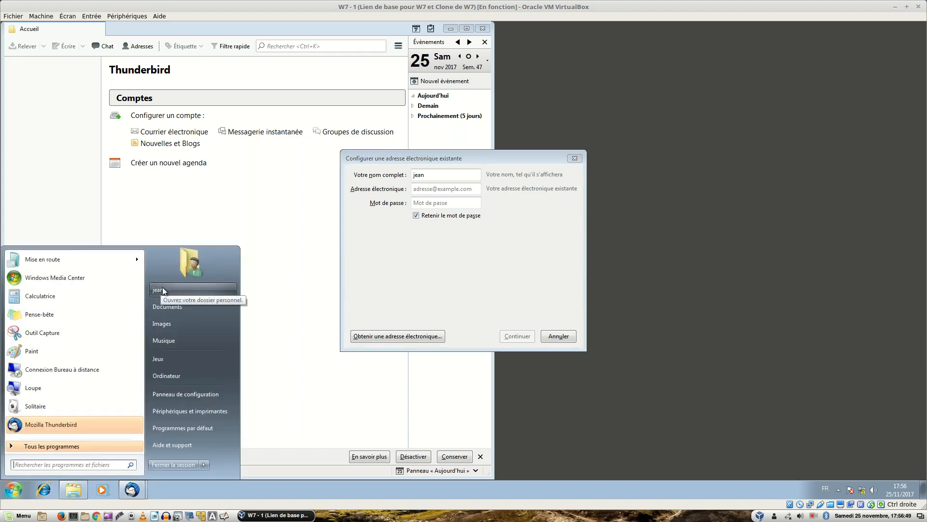
left_click(432, 176)
double_click(432, 176)
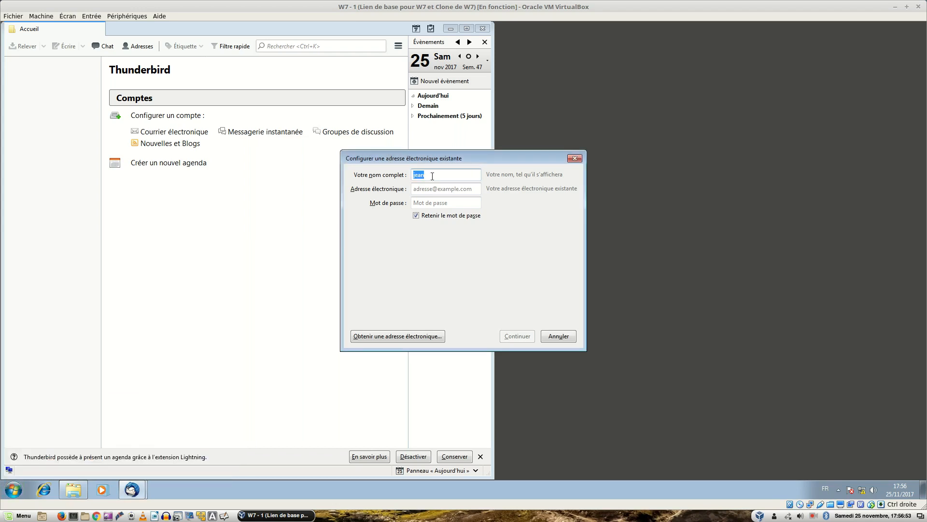
type("bob")
key("Tab")
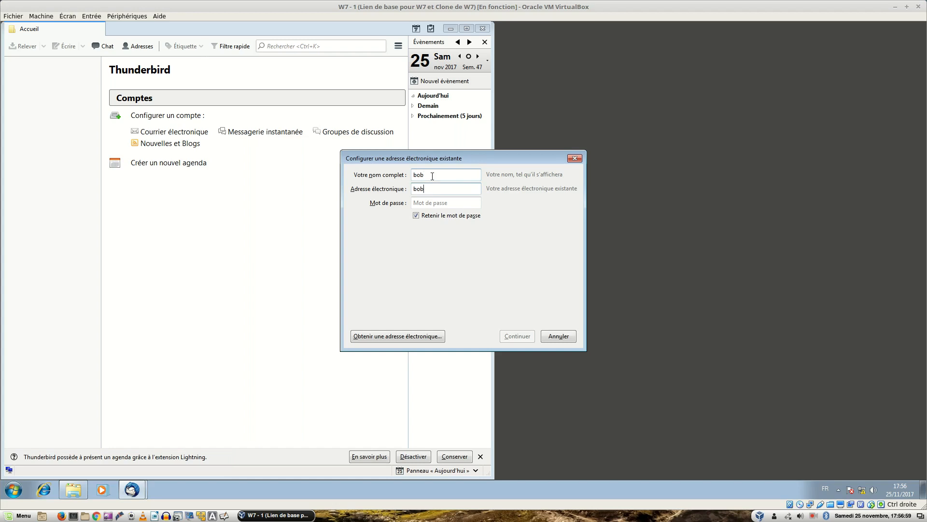
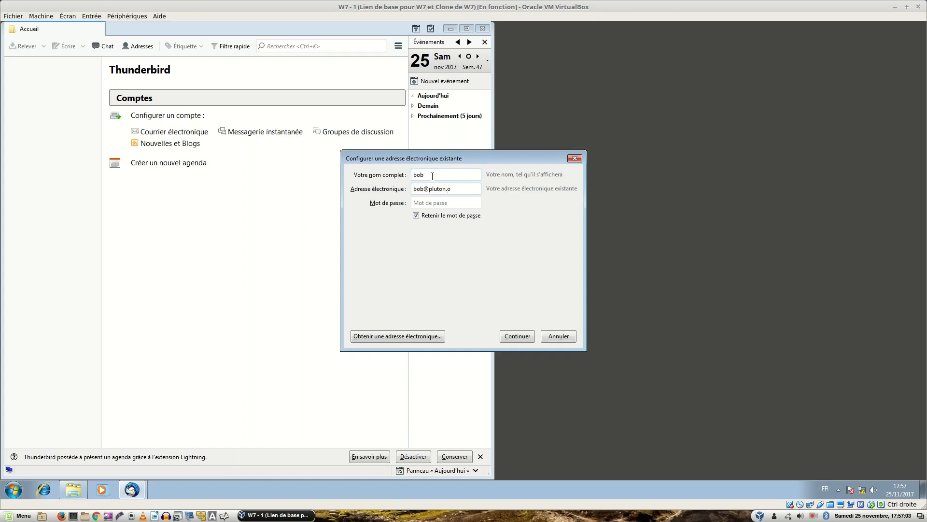
Enter the account password and start the automatic server configuration lookup.
key("Tab")
type("azerty")
key("BackSpace")
key("BackSpace")
key("BackSpace")
key("BackSpace")
key("BackSpace")
key("BackSpace")
type("azerty123")
left_click(526, 337)
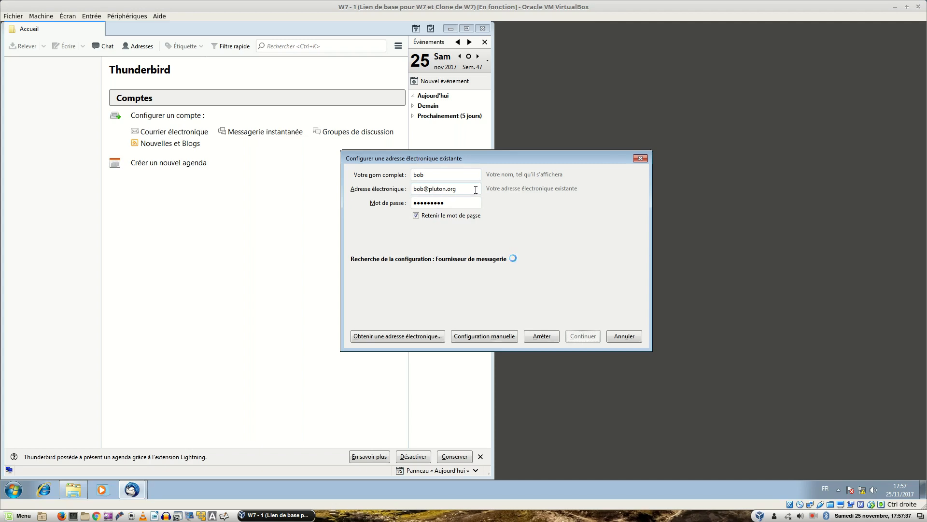
Switch to manual configuration and choose POP3 as the incoming server type.
left_click(479, 335)
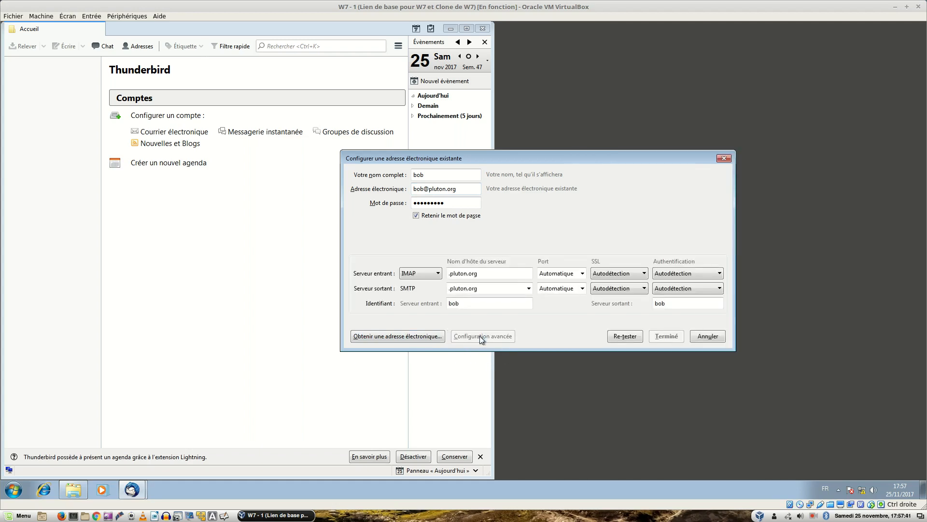
left_click(425, 276)
left_click(424, 294)
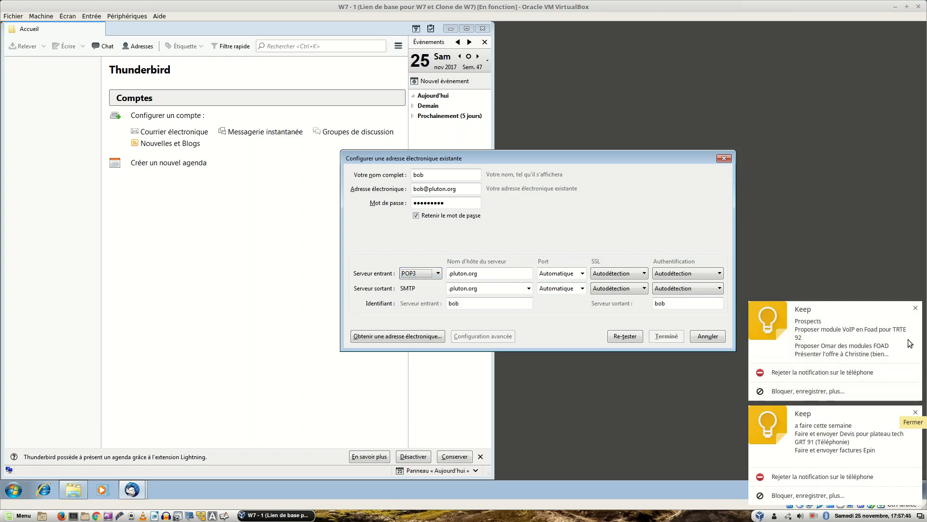
left_click(916, 412)
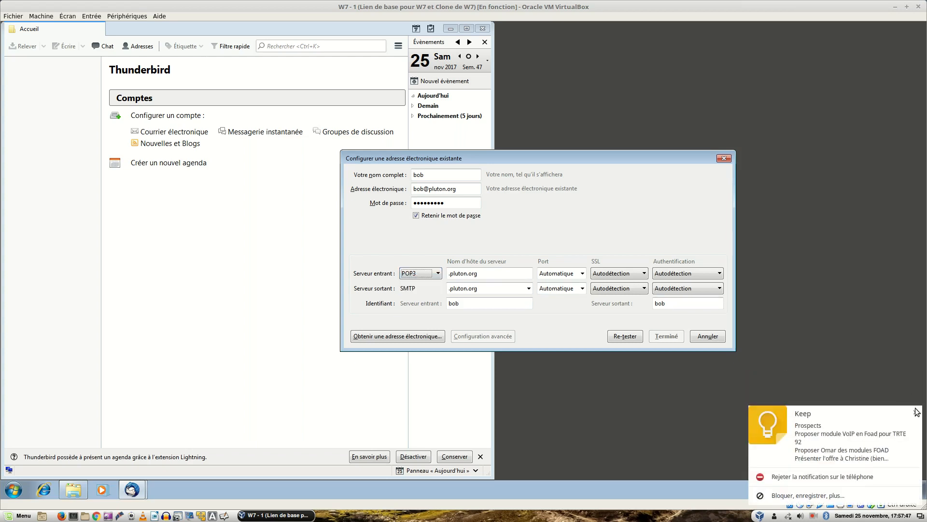
left_click(918, 412)
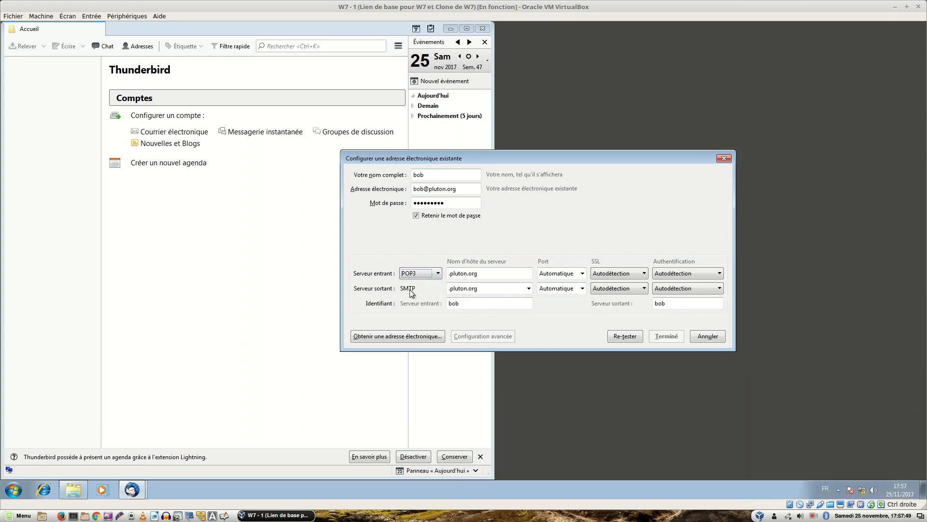
Set the host names to pop3.pluton.org and smtp.pluton.org, then edit the incoming login.
left_click(449, 273)
type("pop3")
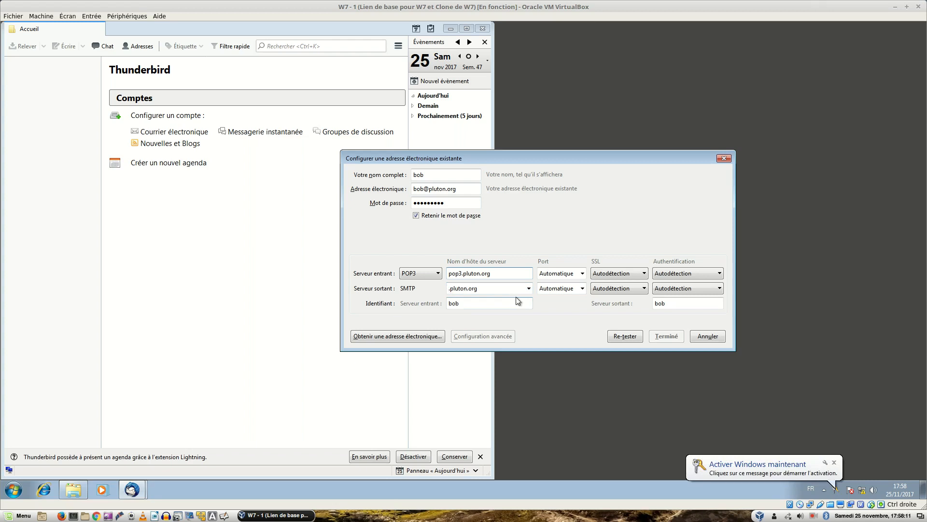
left_click(450, 290)
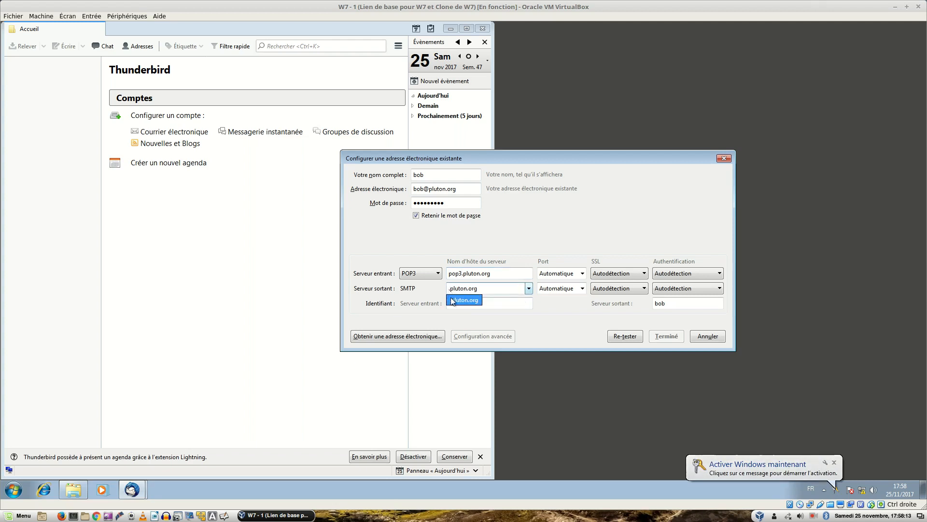
left_click(454, 288)
key("Home")
key("Delete")
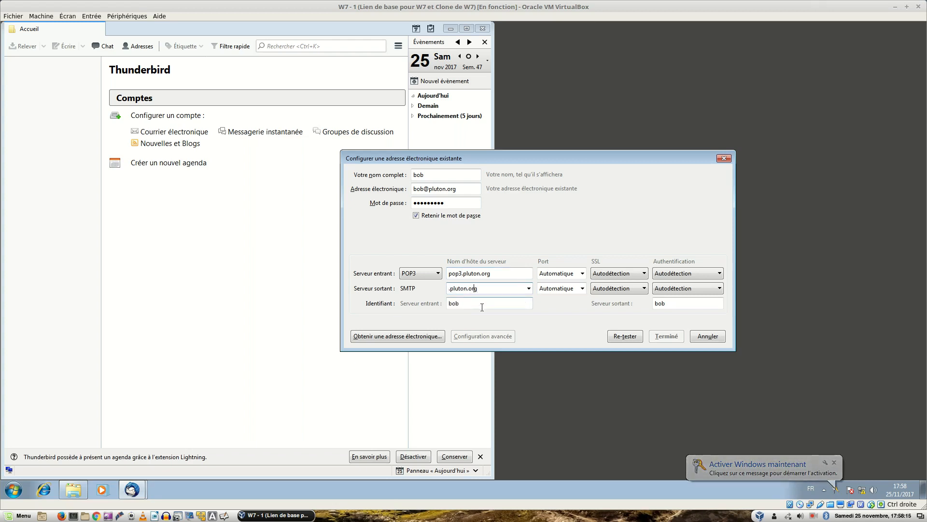
type("smtp.")
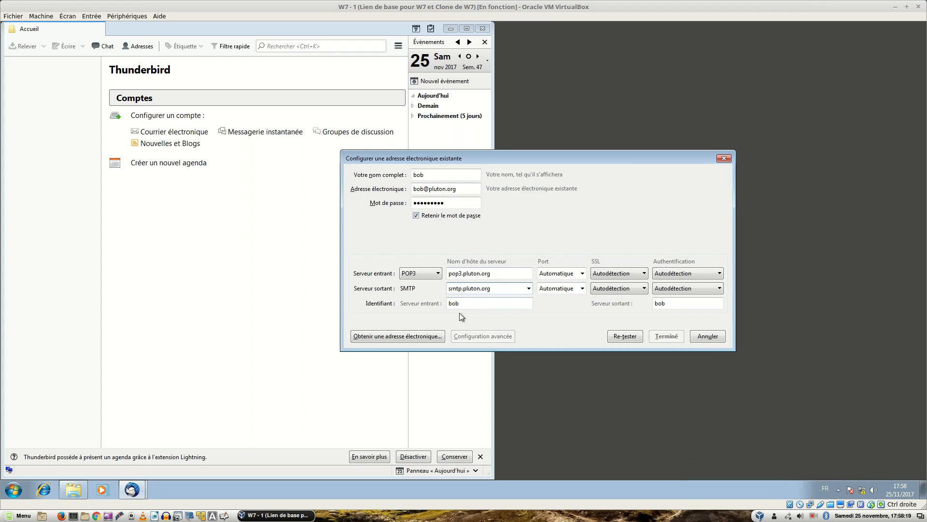
left_click(478, 303)
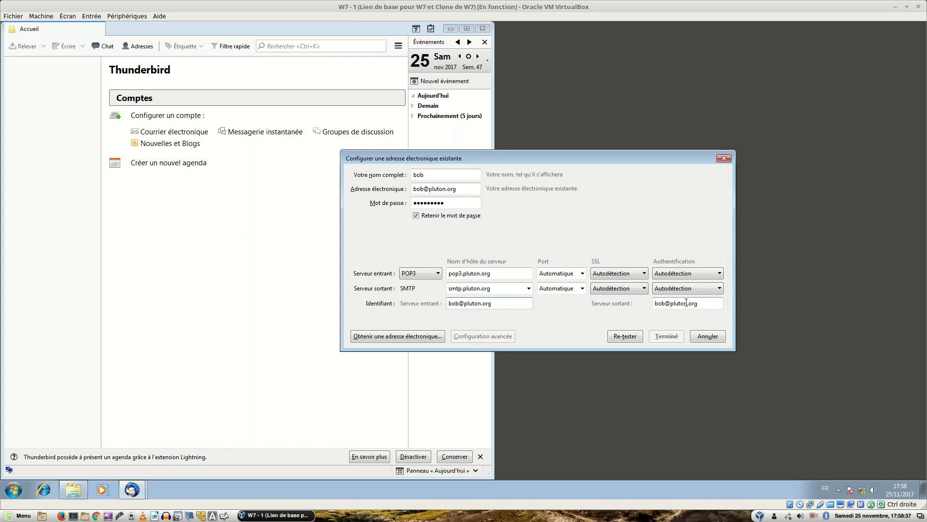
Set the incoming POP3 port to 110 with SSL on autodetection.
left_click(582, 274)
left_click(549, 296)
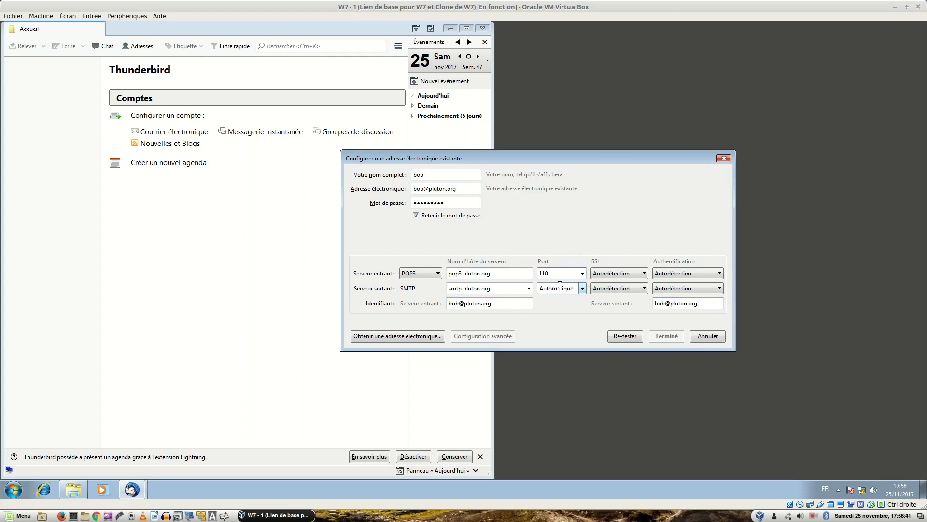
left_click(583, 274)
left_click(547, 307)
left_click(582, 275)
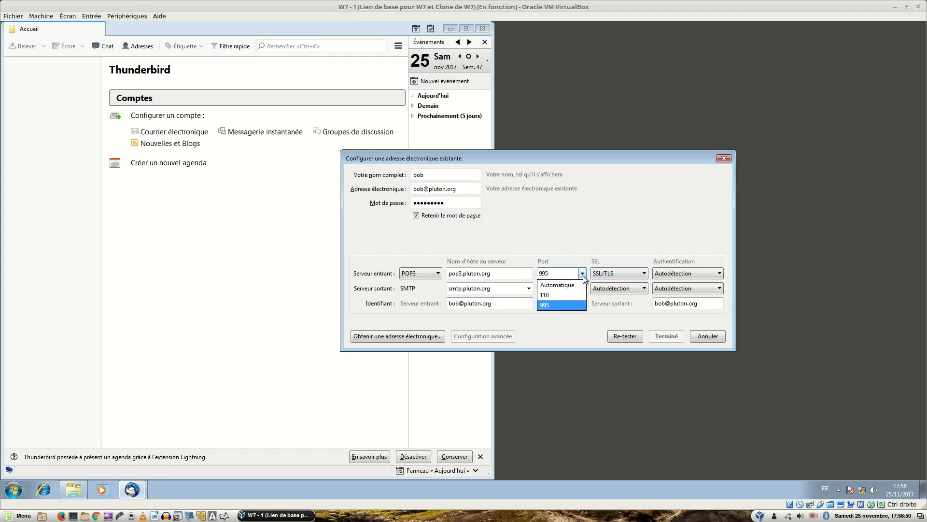
left_click(564, 296)
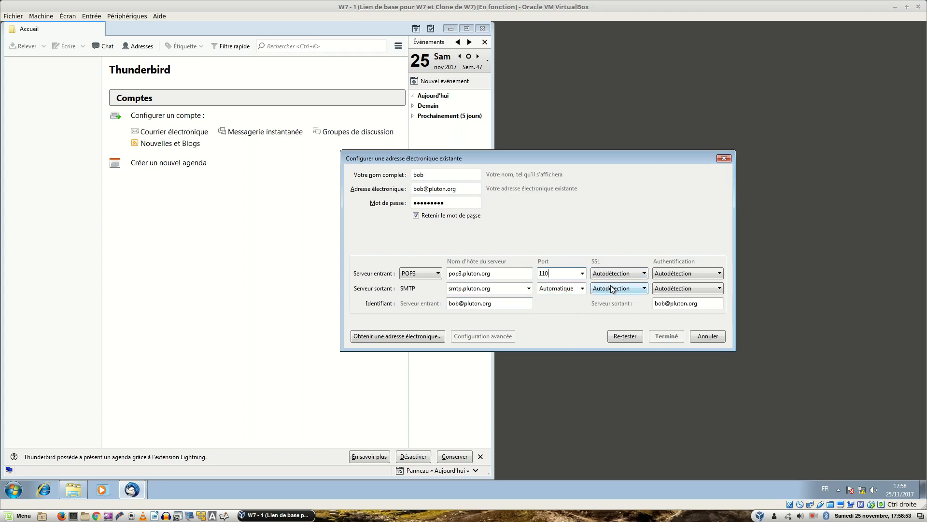
left_click(629, 275)
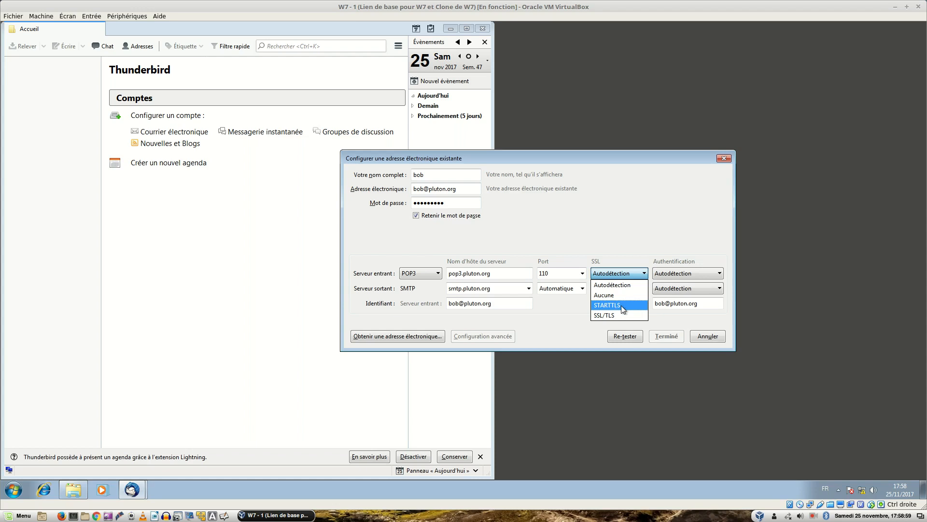
left_click(620, 286)
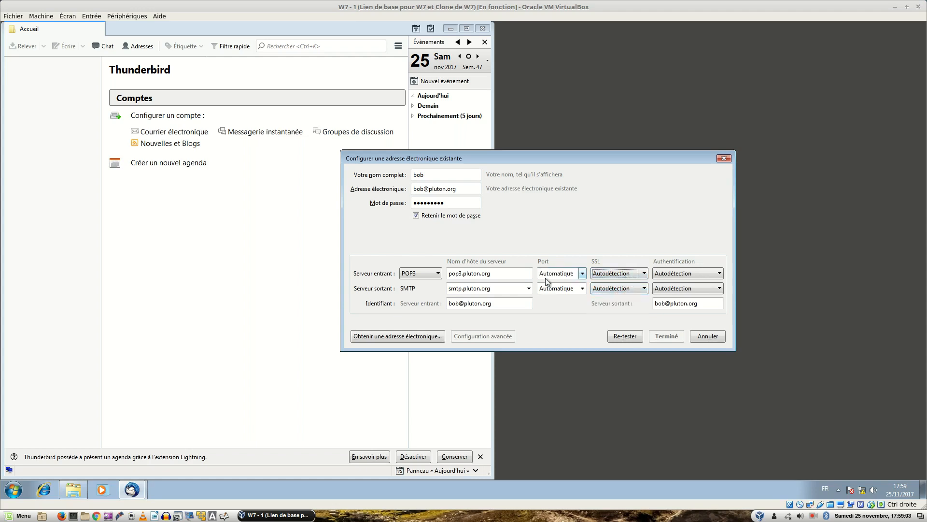
left_click(583, 274)
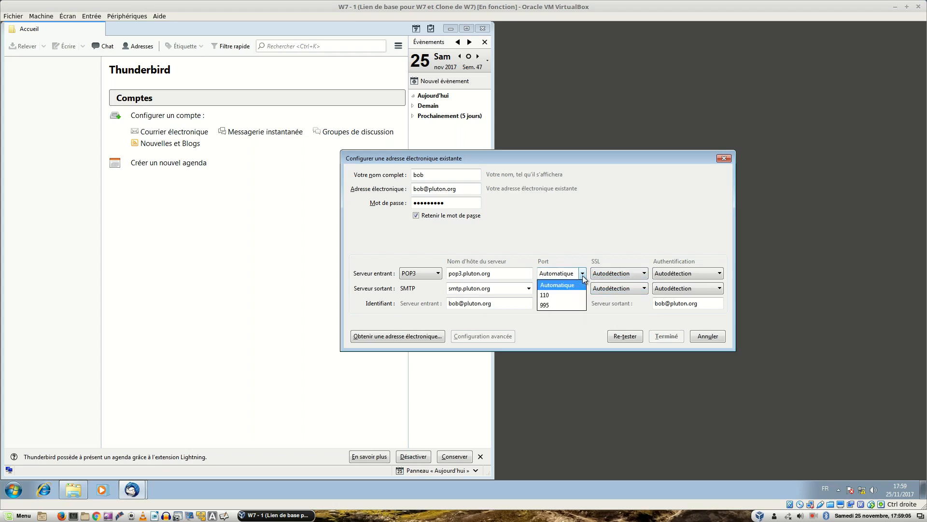
left_click(561, 295)
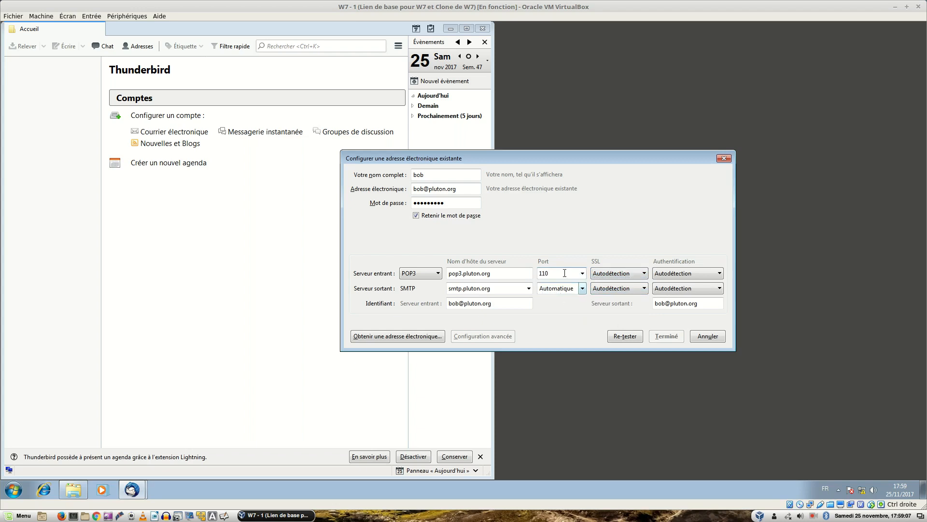
Try outgoing SMTP ports 25, 587 and 465, then reset it to Automatique.
left_click(583, 289)
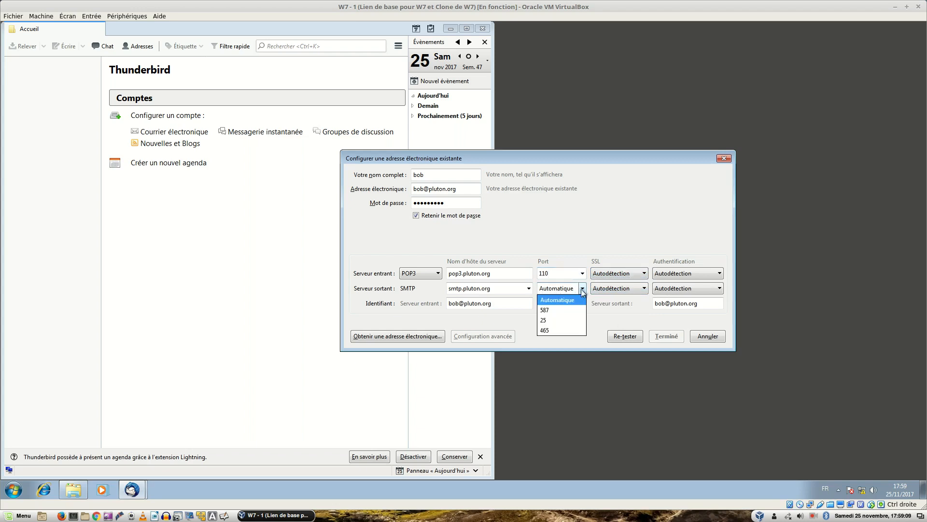
left_click(553, 320)
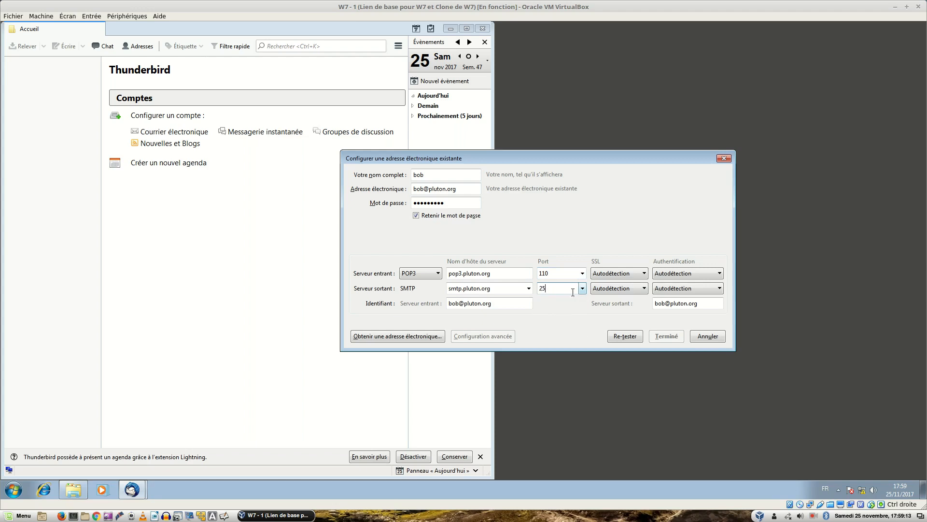
left_click(583, 288)
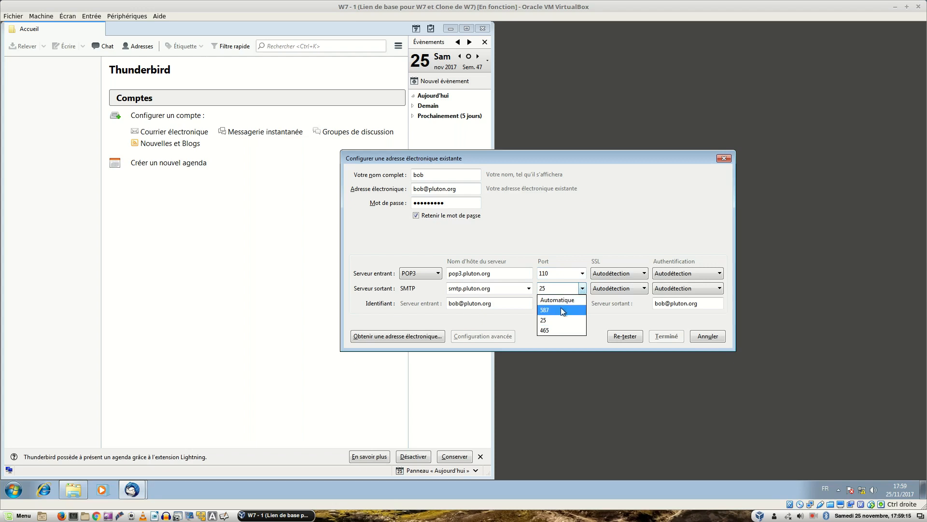
left_click(562, 312)
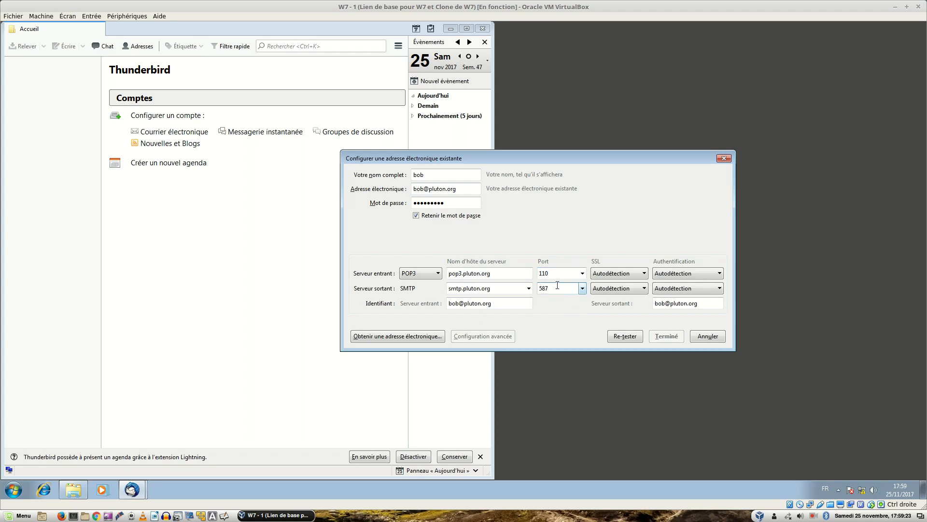
left_click(583, 289)
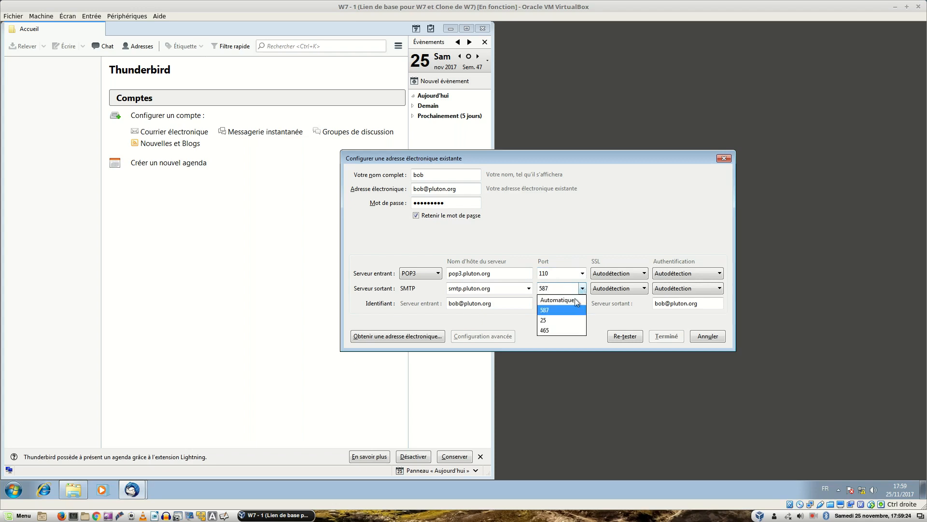
left_click(555, 330)
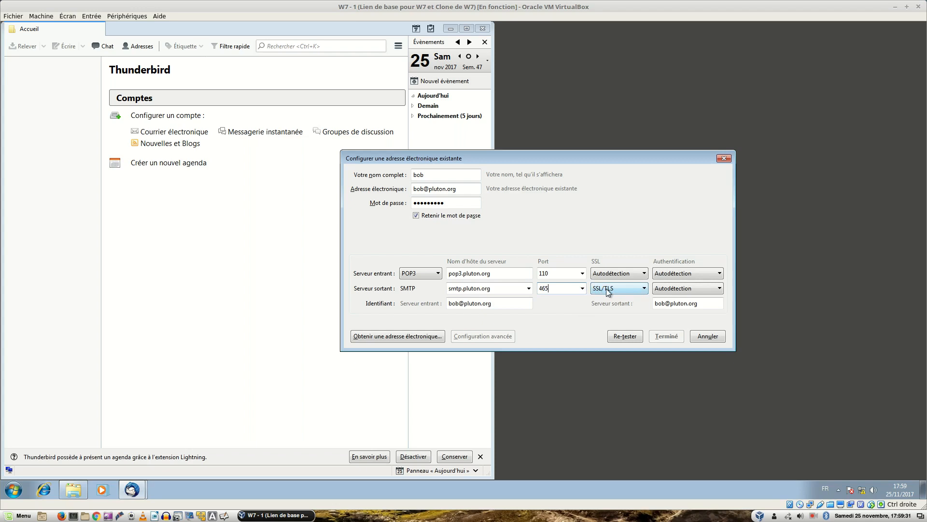
left_click(582, 288)
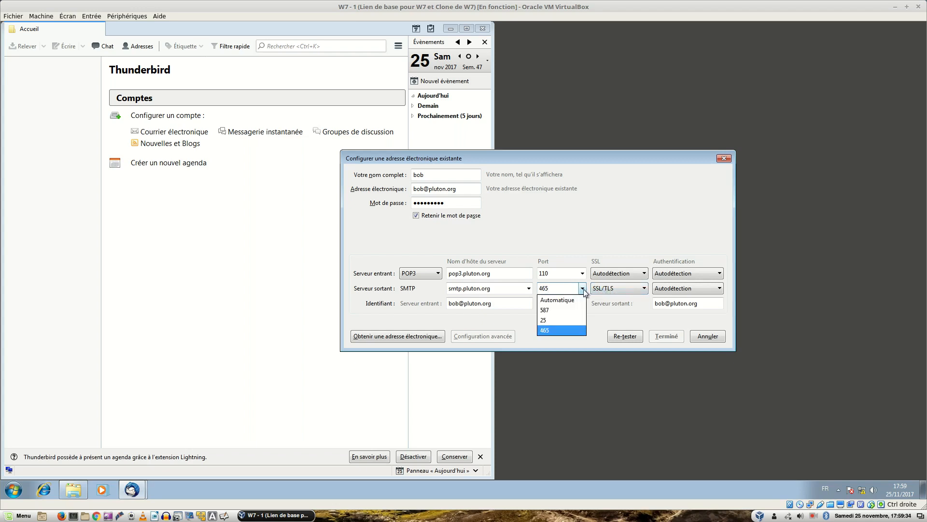
left_click(558, 300)
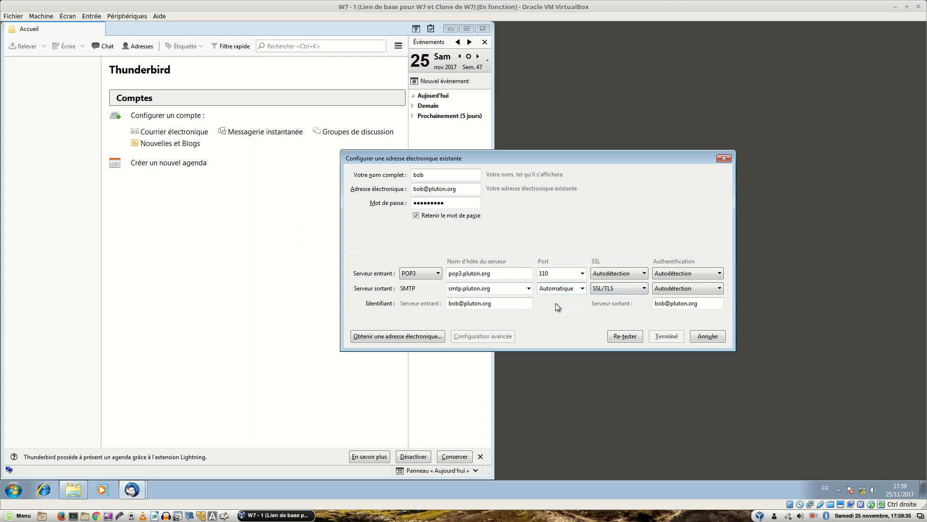
Retest with outgoing SSL on Autodétection and incoming port Automatique, yielding POP3 110 and SMTP 587.
left_click(625, 336)
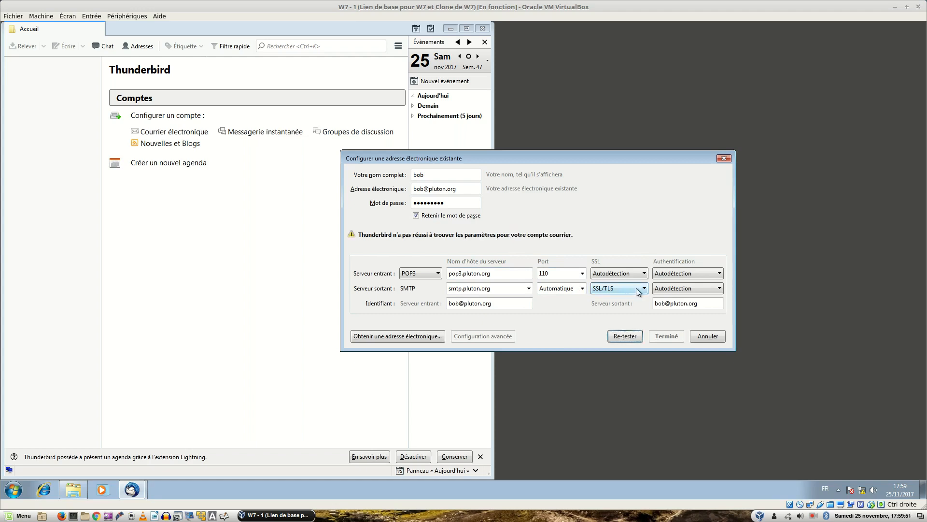
left_click(638, 290)
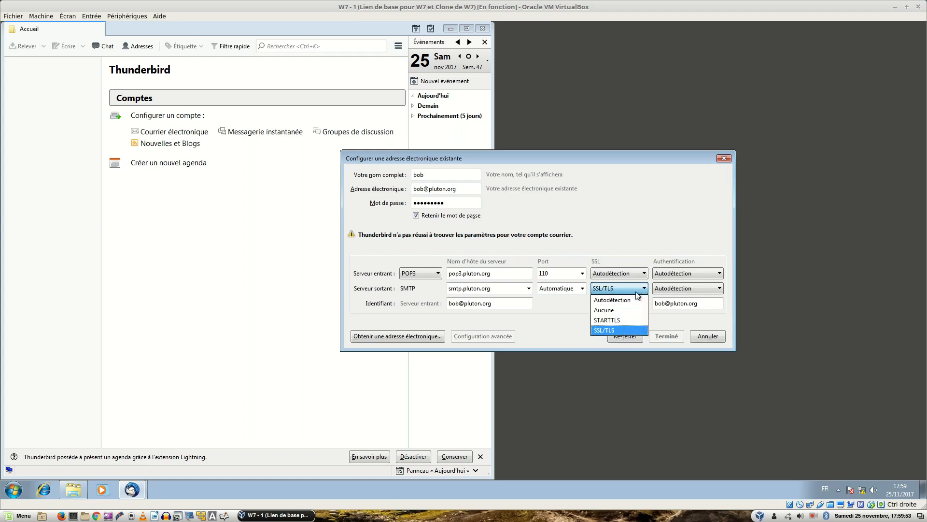
left_click(631, 298)
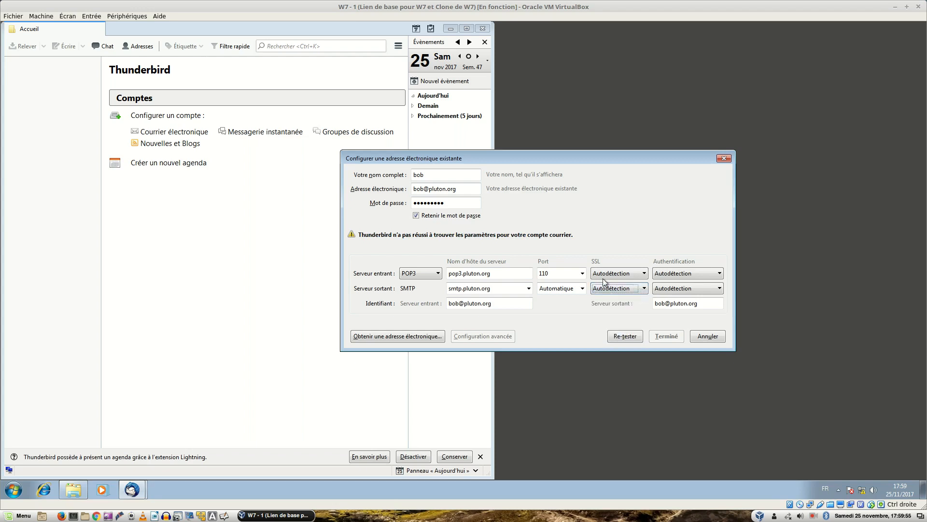
left_click(582, 273)
left_click(561, 284)
left_click(622, 337)
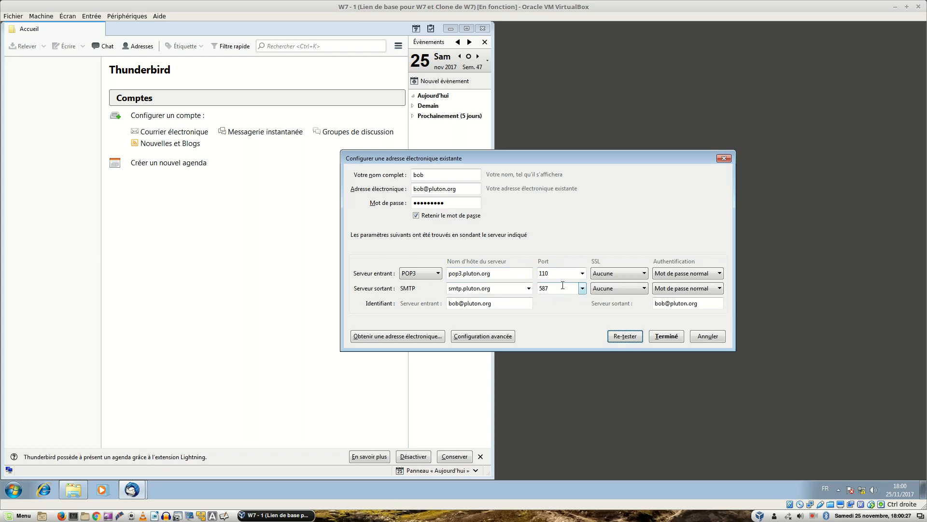
On the w2012-1 VM, launch hMailServer Administrator via 'hm' search and sign in to localhost.
key("ctrl+alt+Left")
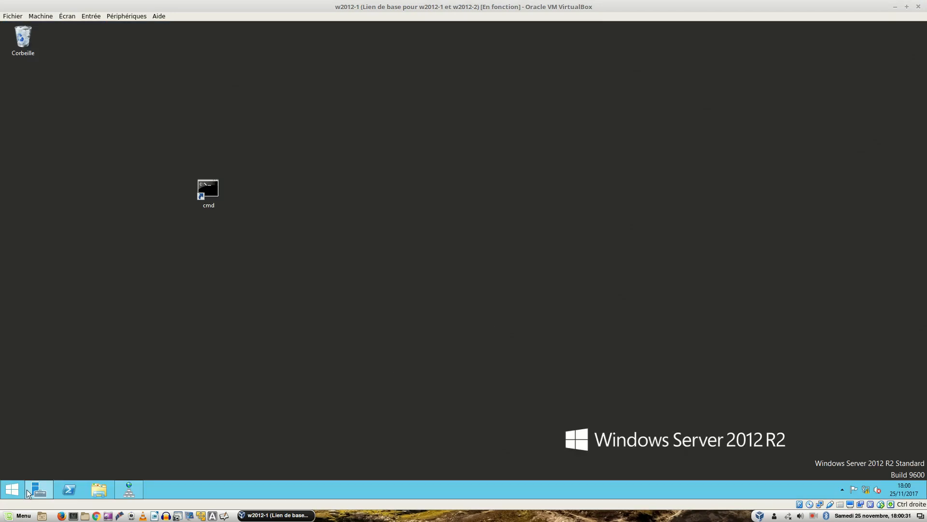
left_click(8, 492)
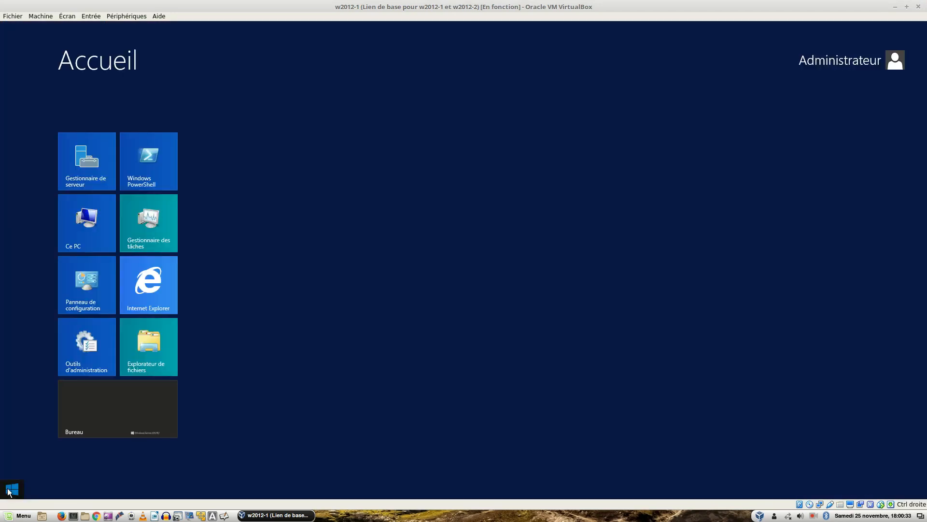
type("hmailServer Administrator")
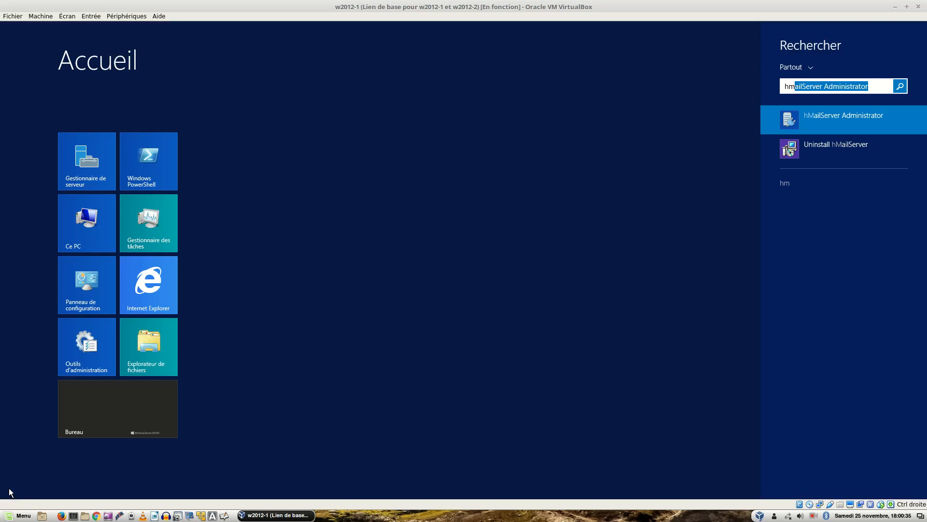
left_click(803, 116)
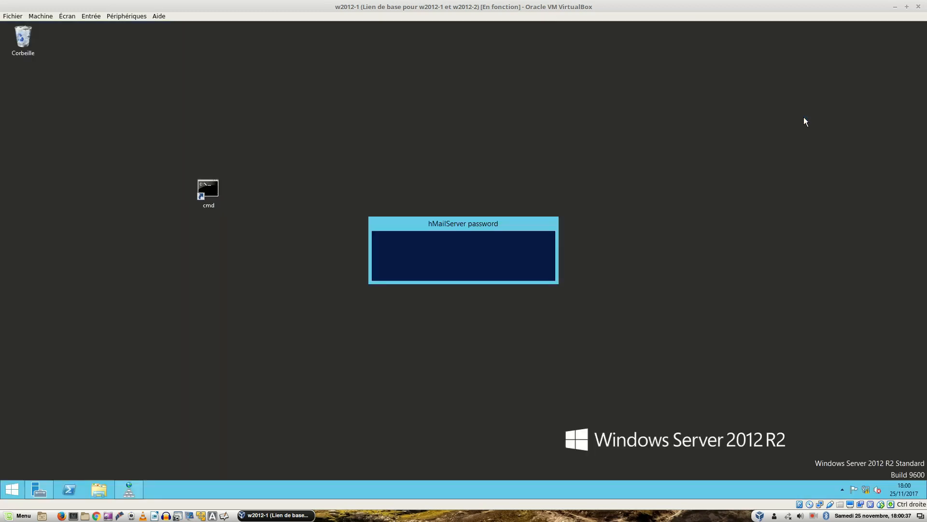
type("a")
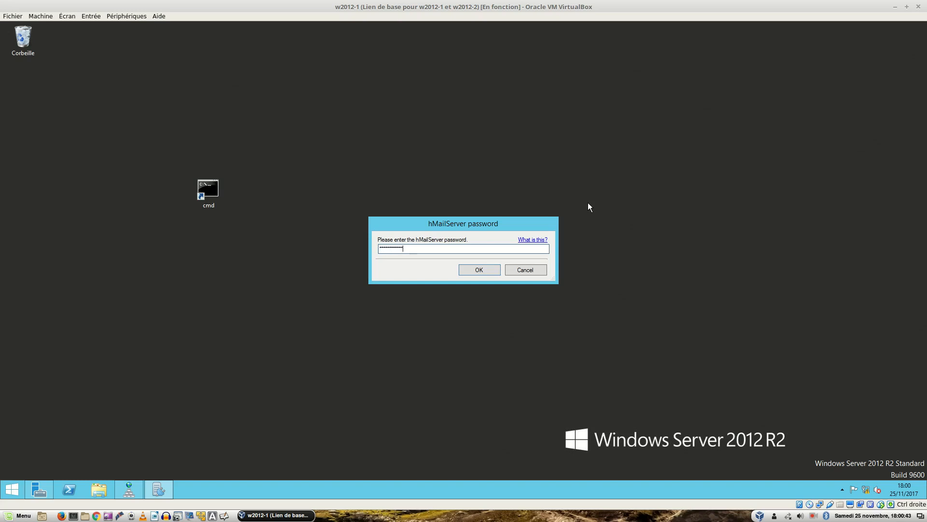
key("Return")
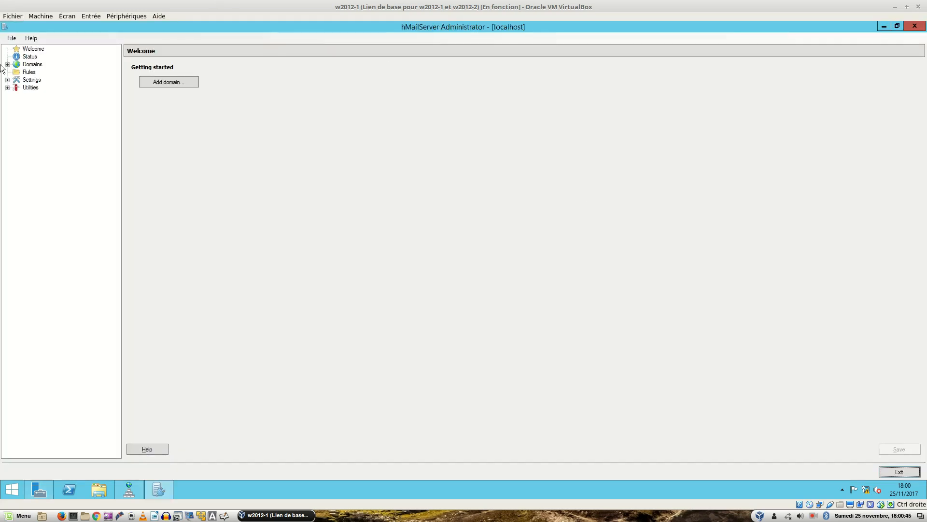
Open the Internet IP range's properties under Settings > Advanced > IP Ranges.
left_click(7, 81)
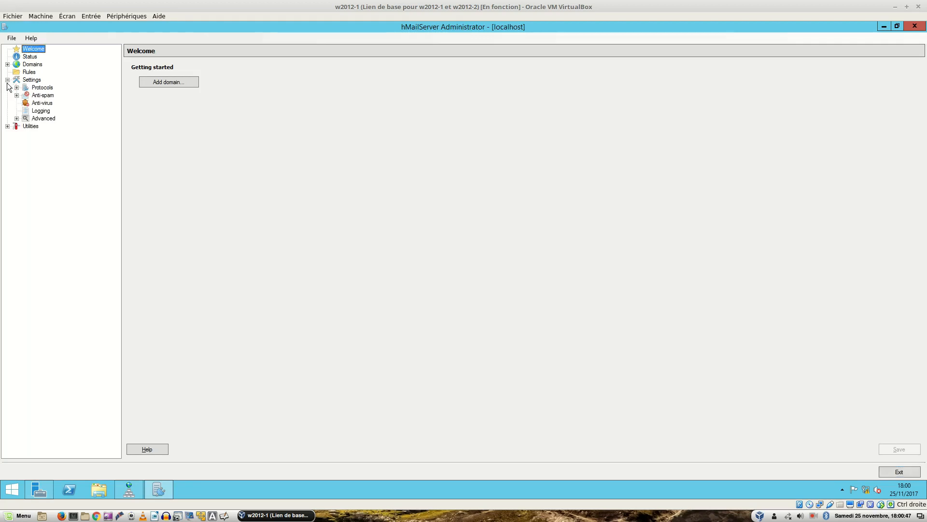
left_click(17, 118)
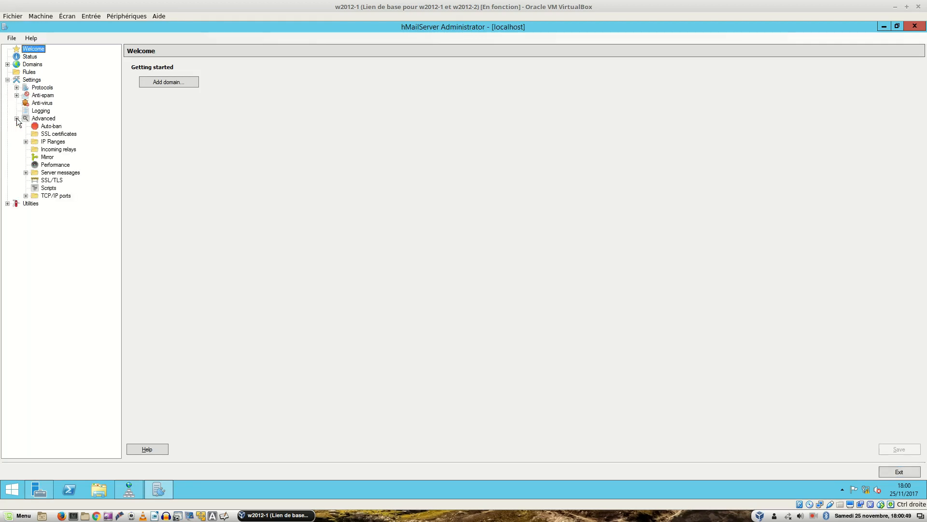
left_click(51, 142)
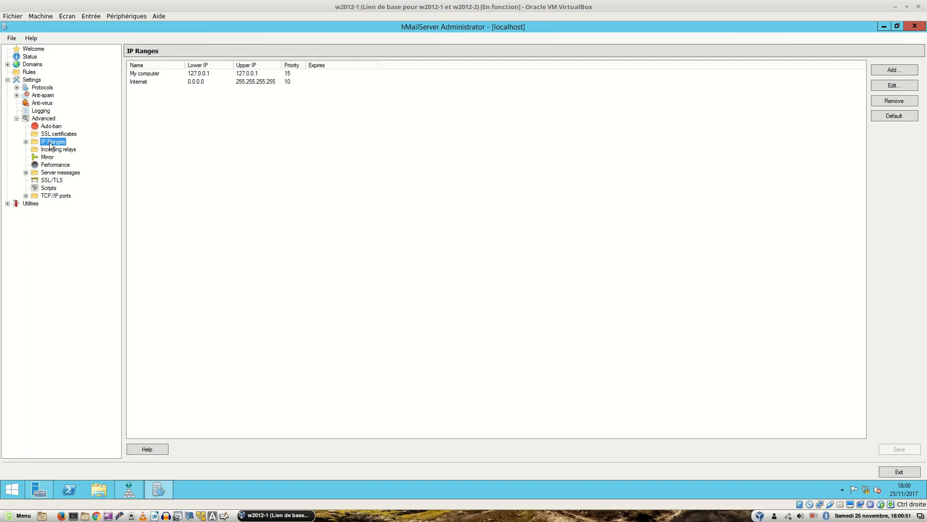
double_click(153, 83)
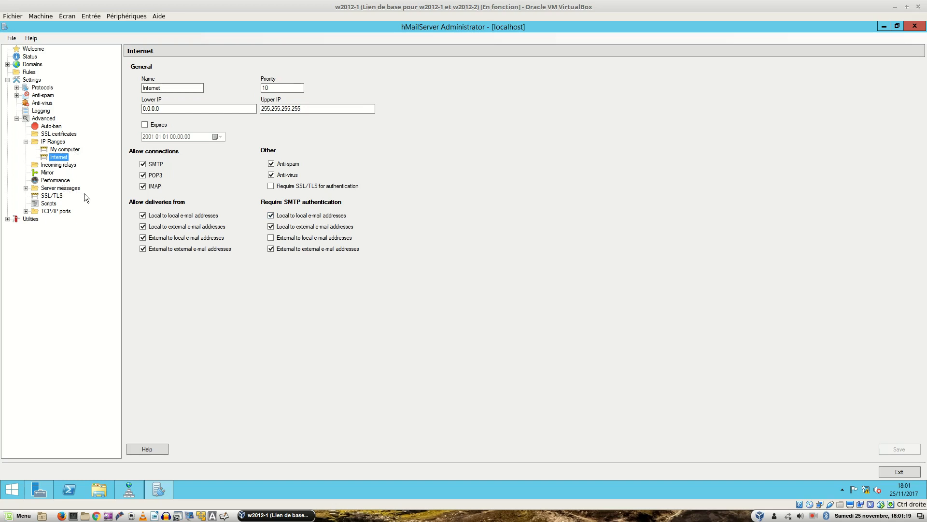
Review the port 587 SMTP settings under TCP/IP ports.
left_click(26, 211)
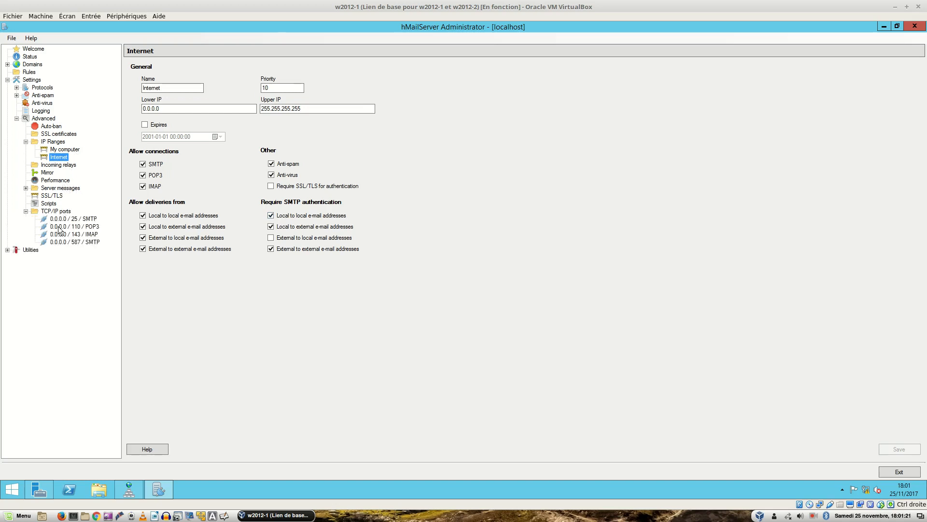
left_click(72, 242)
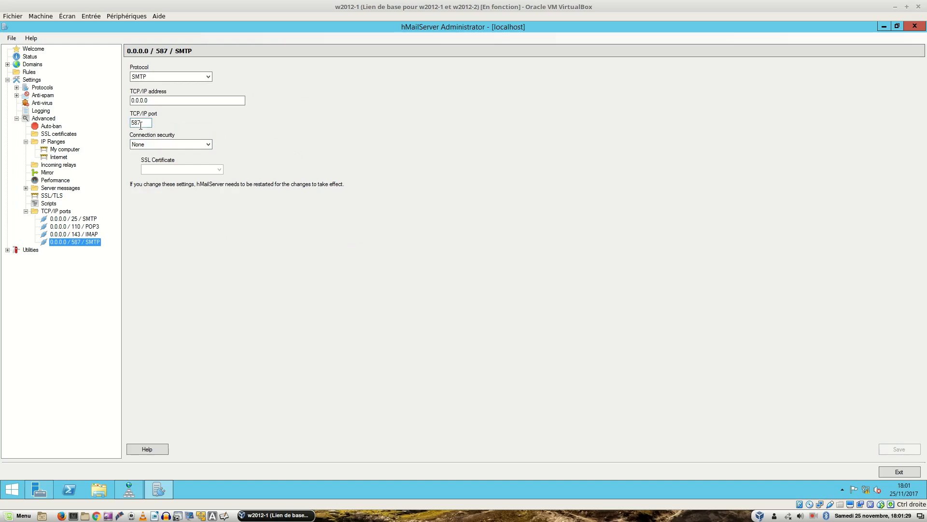
left_click(379, 334)
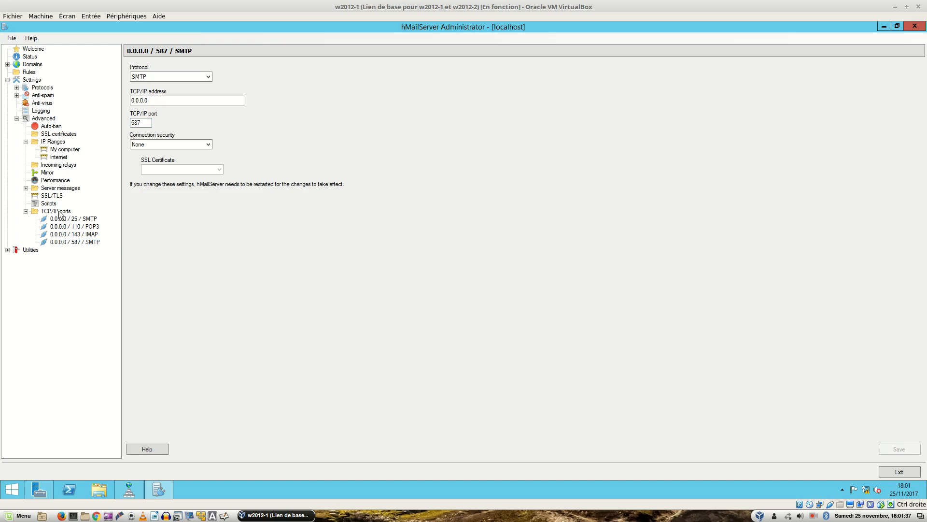
Collapse the tree branches and bring up Settings > Logging, with SMTP and POP3 logs ticked.
left_click(26, 211)
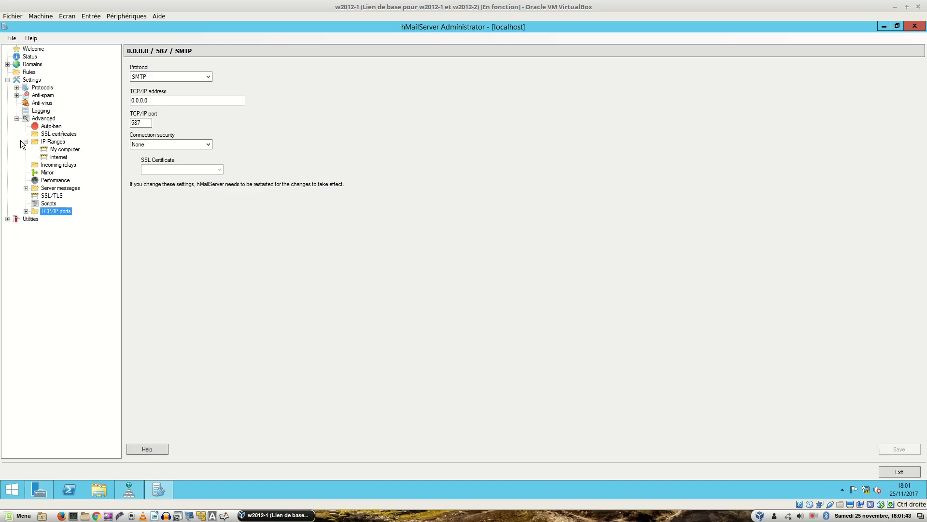
left_click(7, 219)
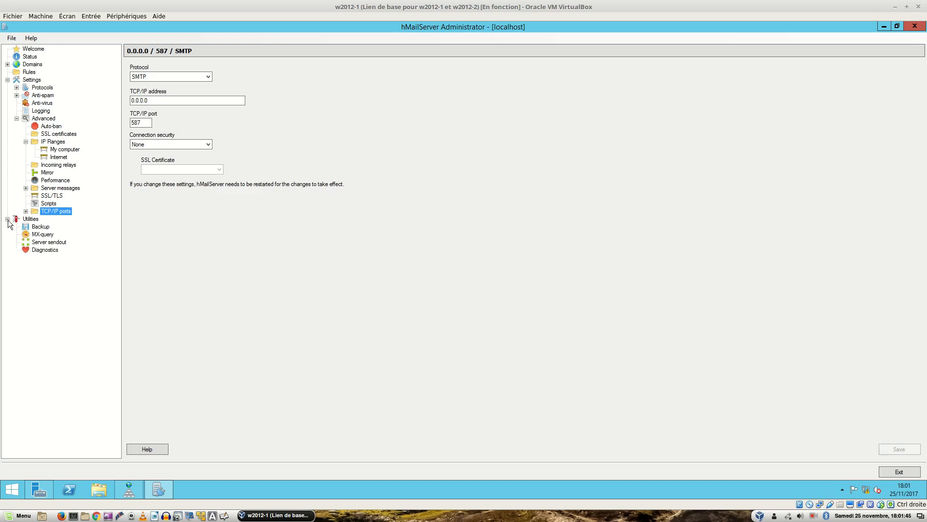
left_click(8, 219)
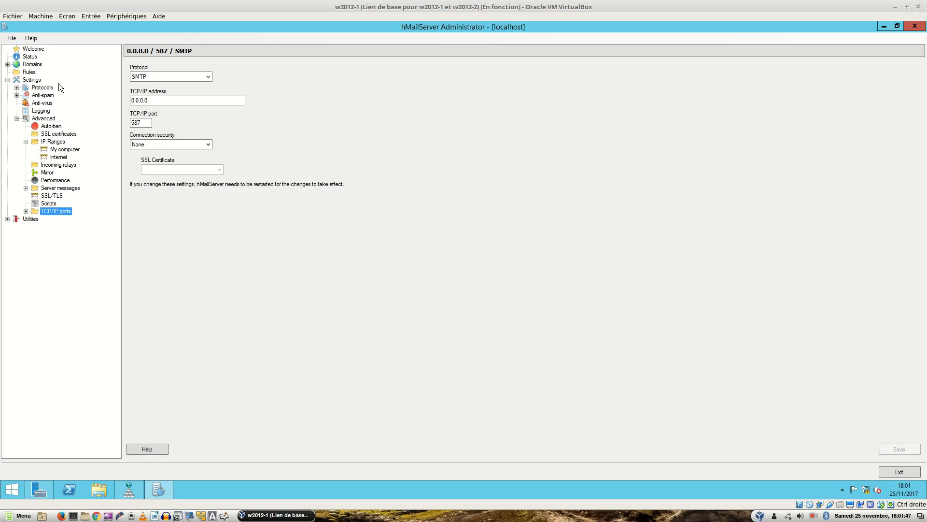
left_click(42, 111)
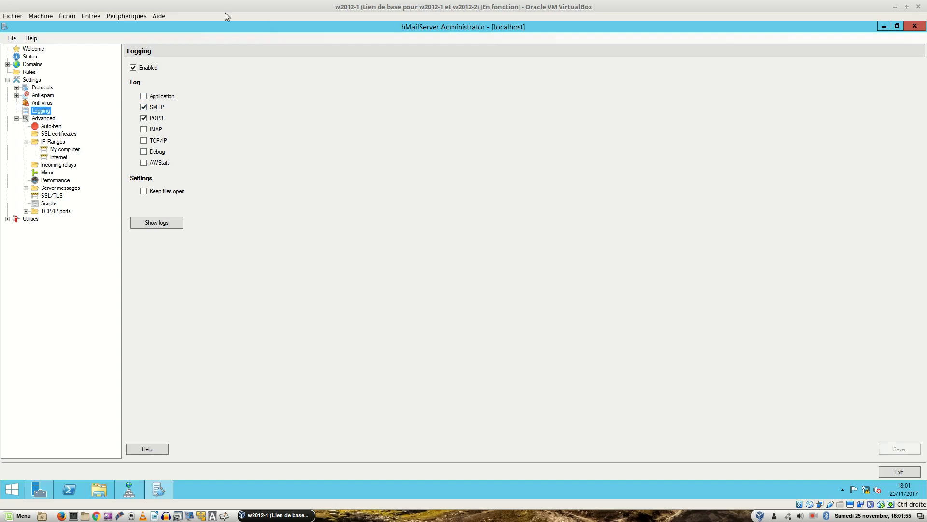
Open the Status page, compare its uptime counters with the still-empty Logging tab.
left_click(29, 57)
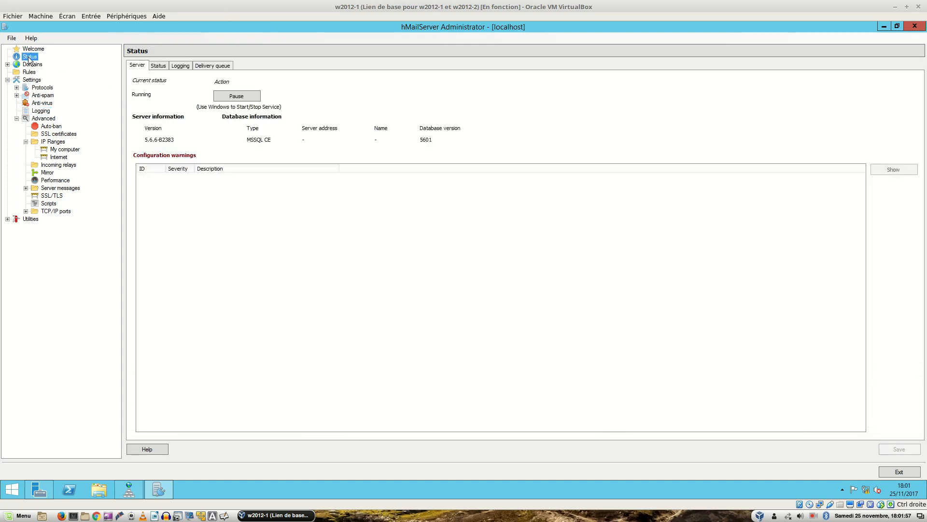
left_click(155, 66)
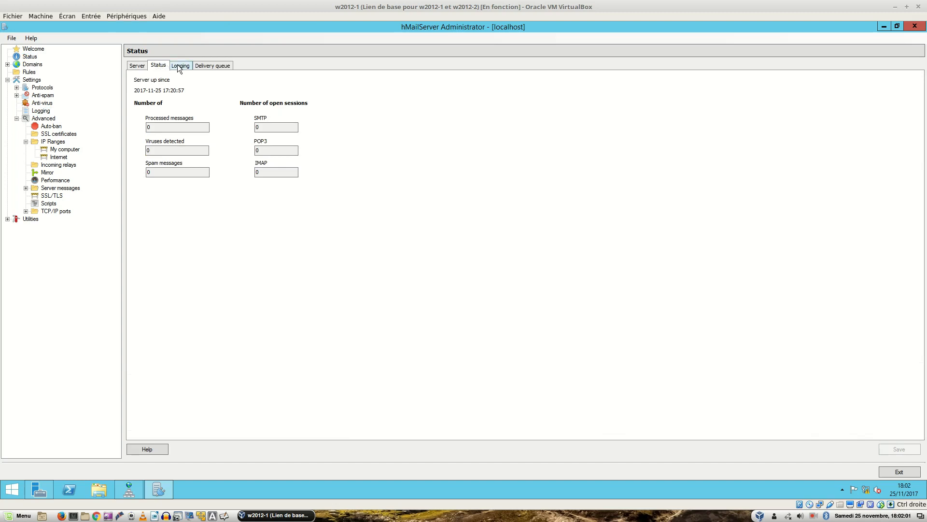
left_click(178, 65)
left_click(160, 65)
left_click(178, 65)
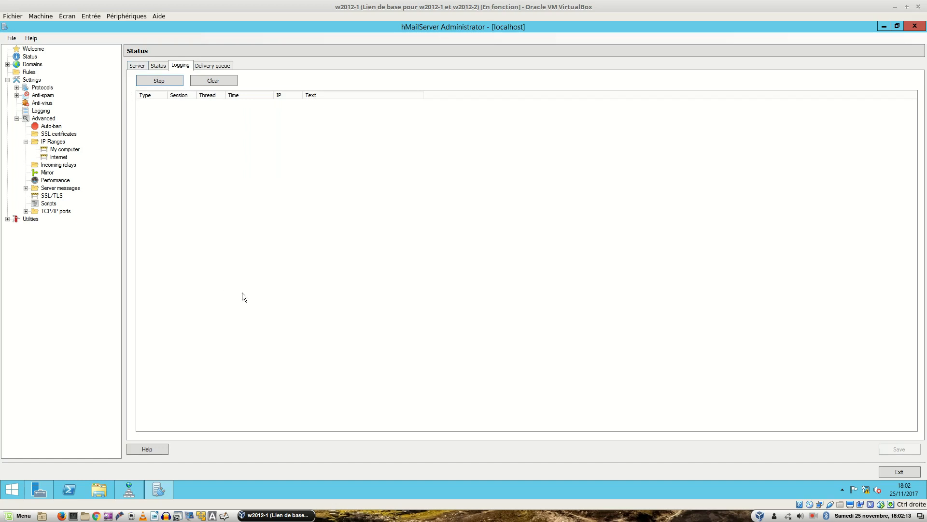
key("ctrl+alt+Right")
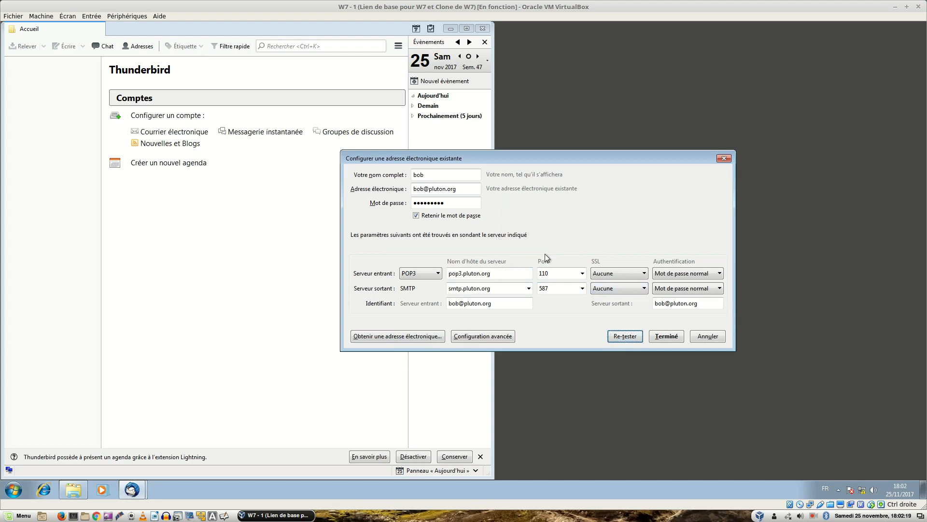
Finish adding bob's account, accepting the unencrypted-connection risk ('Je comprends les risques').
left_click(669, 336)
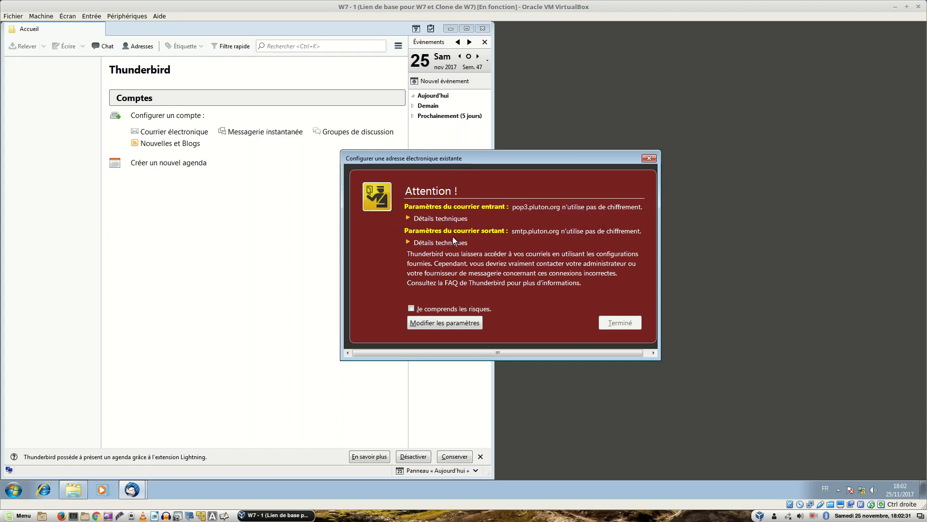
left_click(411, 309)
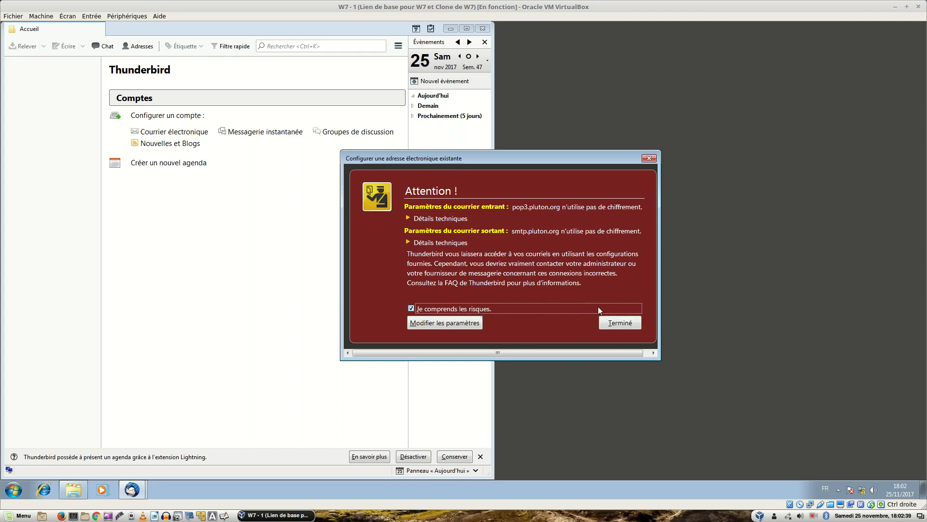
left_click(619, 324)
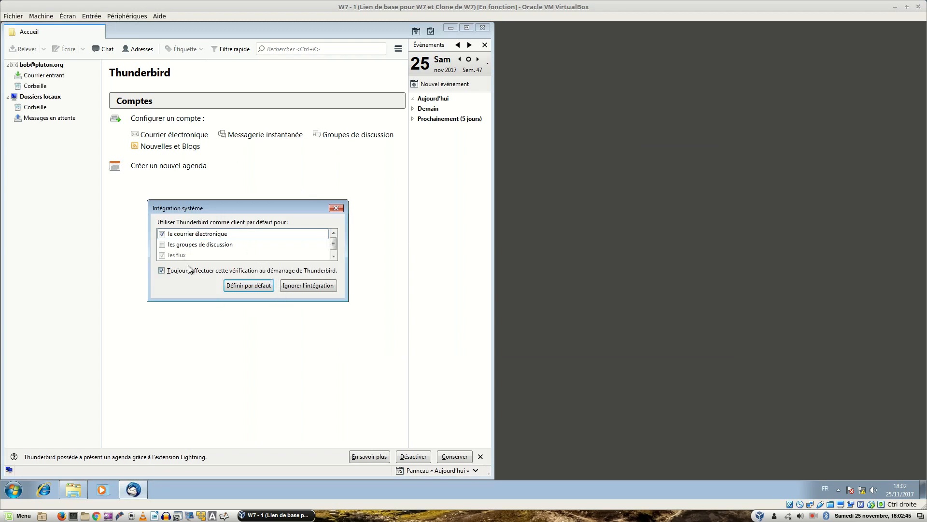
Make Thunderbird the default mail client and show bob's account page.
left_click(248, 286)
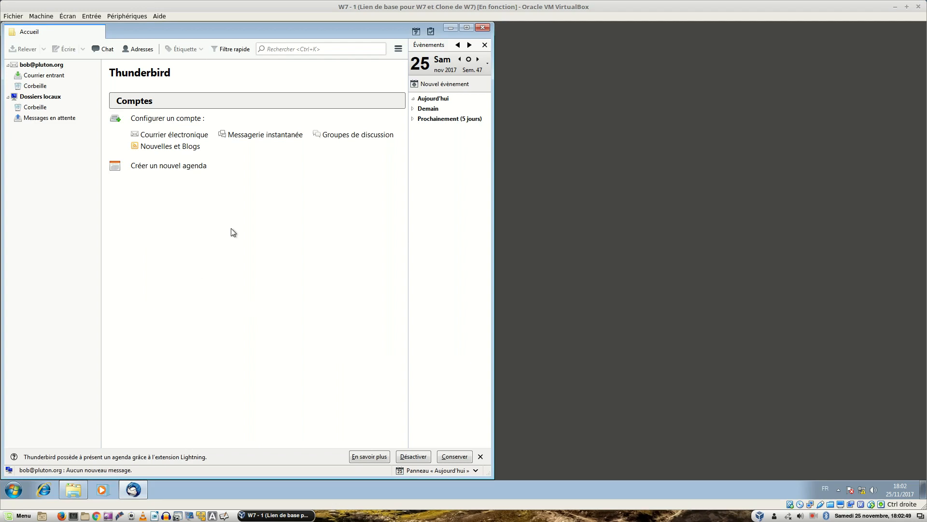
left_click(52, 68)
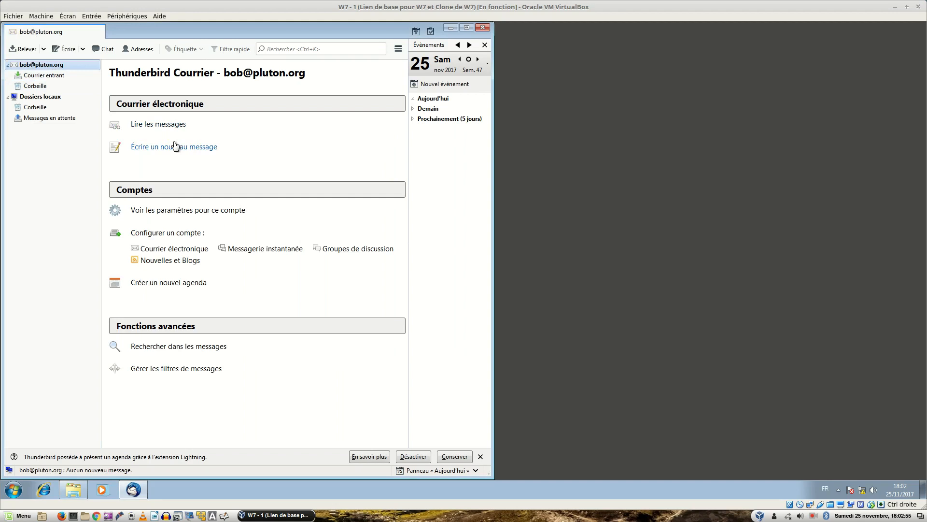
key("ctrl+alt+Left")
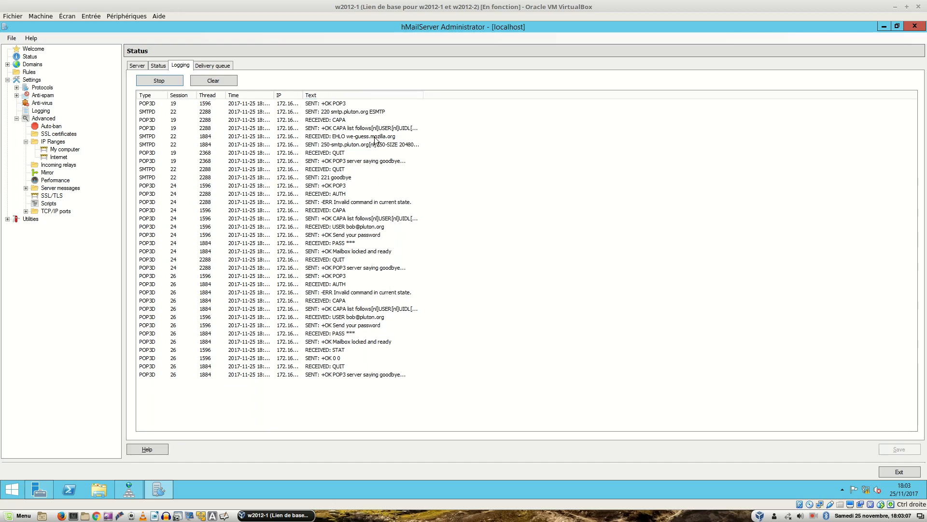
Inspect the SMTP greeting and bob's POP3 login and password entries in the log.
left_click(344, 112)
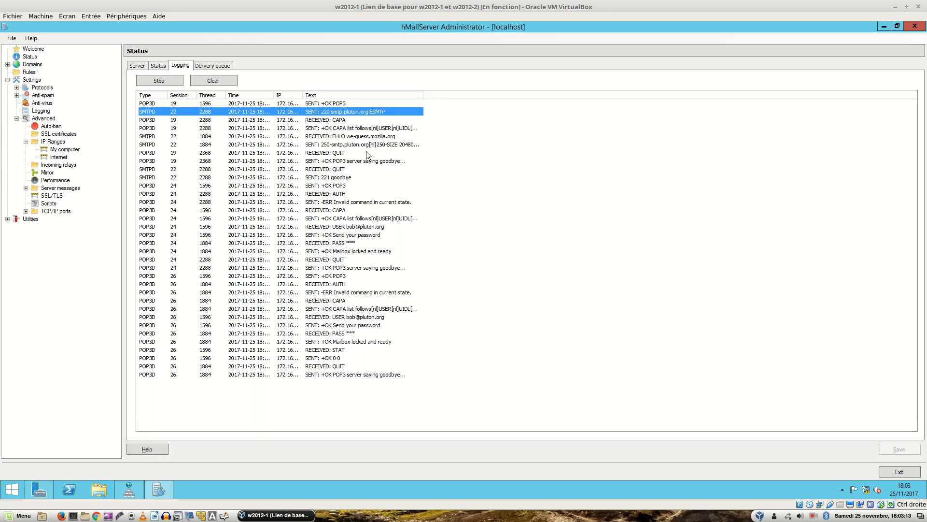
left_click(362, 226)
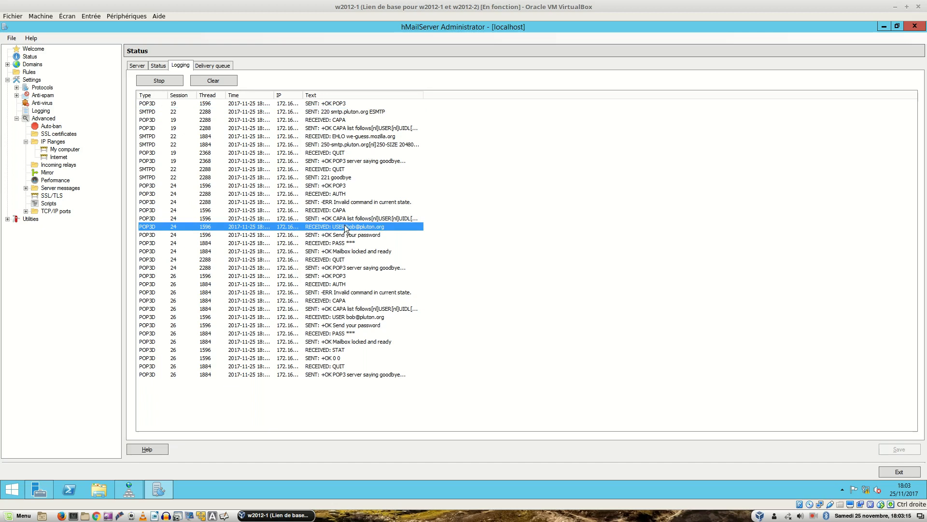
left_click(361, 236)
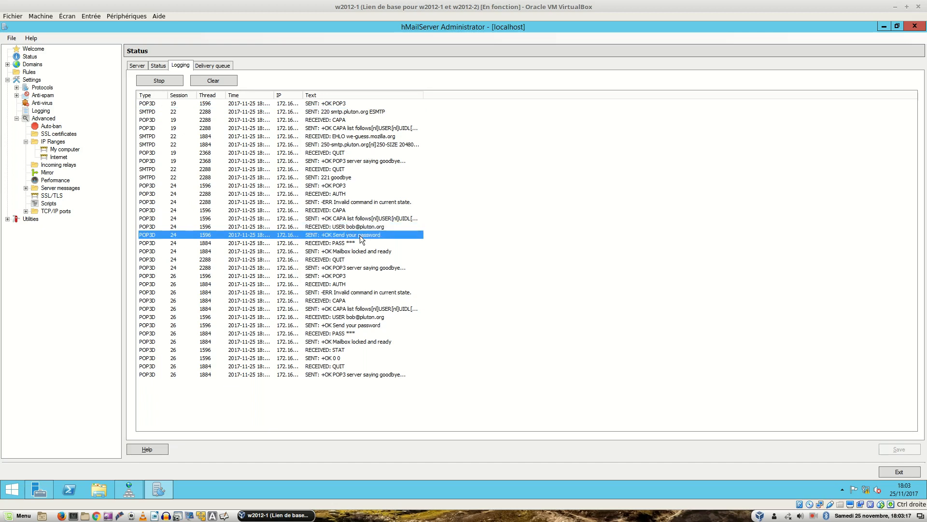
left_click(367, 244)
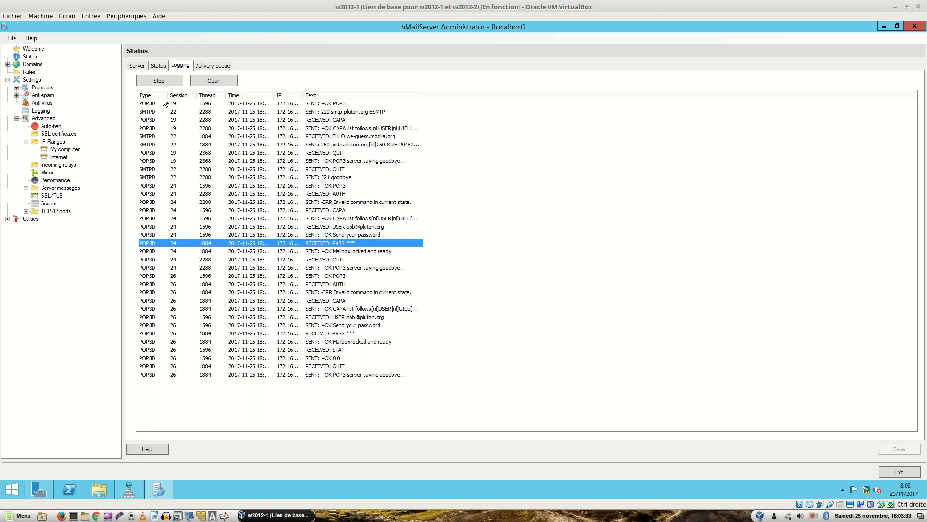
Clear the live log, confirming an empty delivery queue and zeroed status counters.
left_click(219, 79)
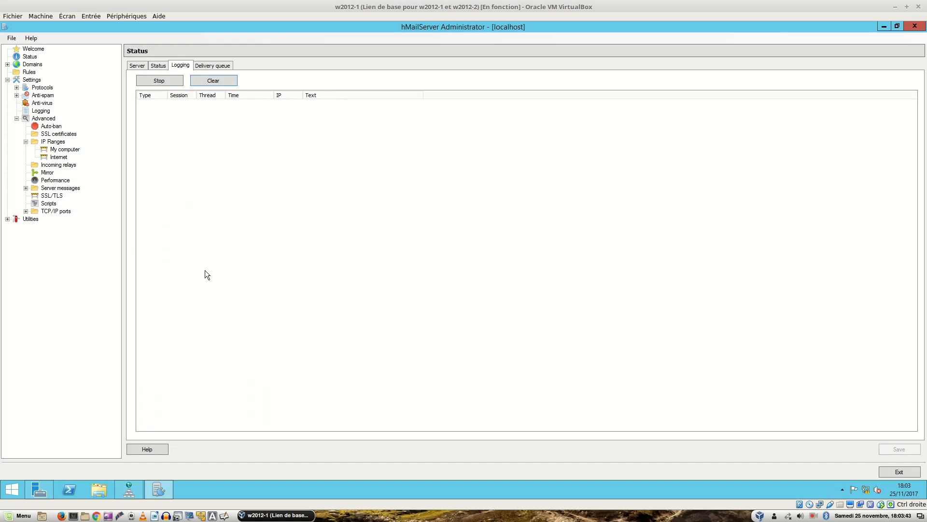
left_click(215, 66)
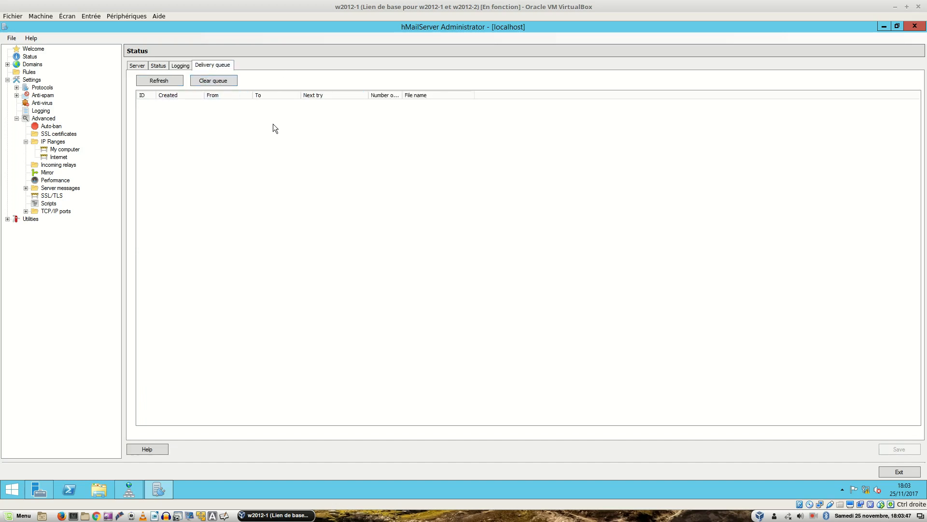
left_click(157, 66)
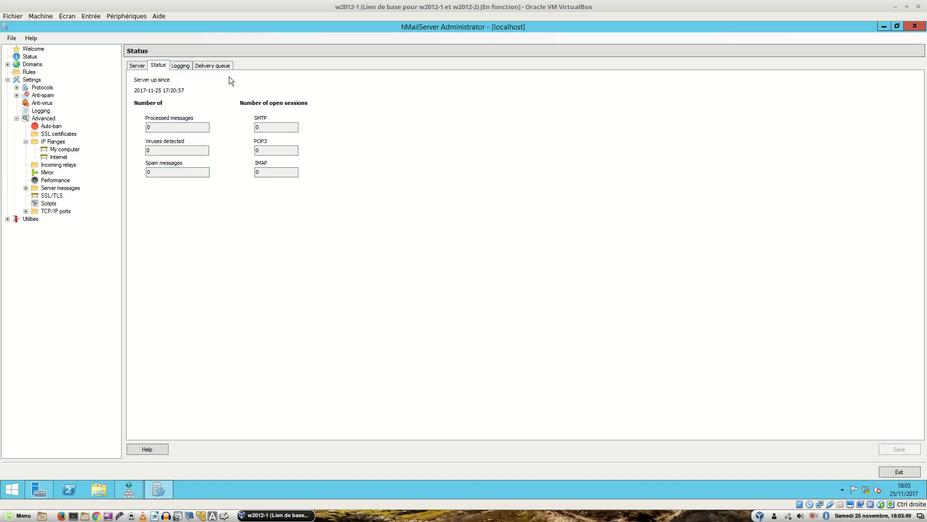
left_click(179, 67)
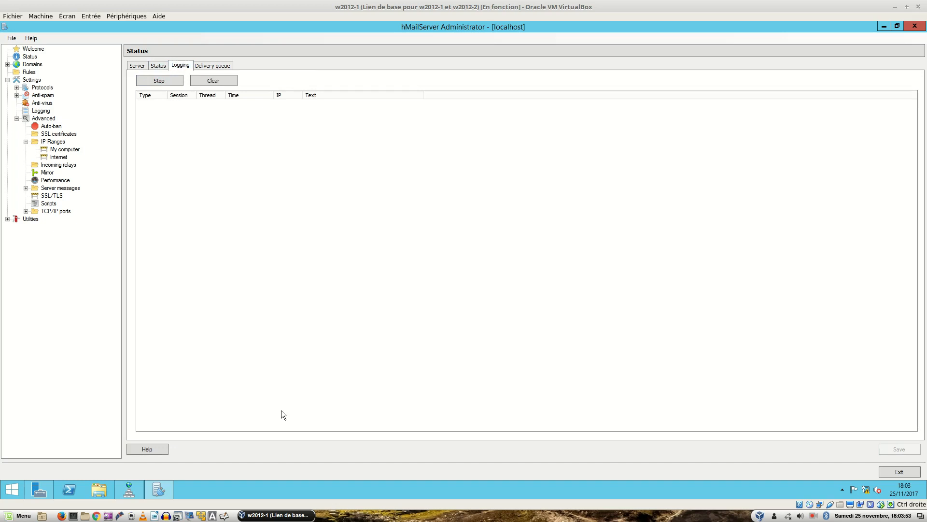
key("ctrl+Tab")
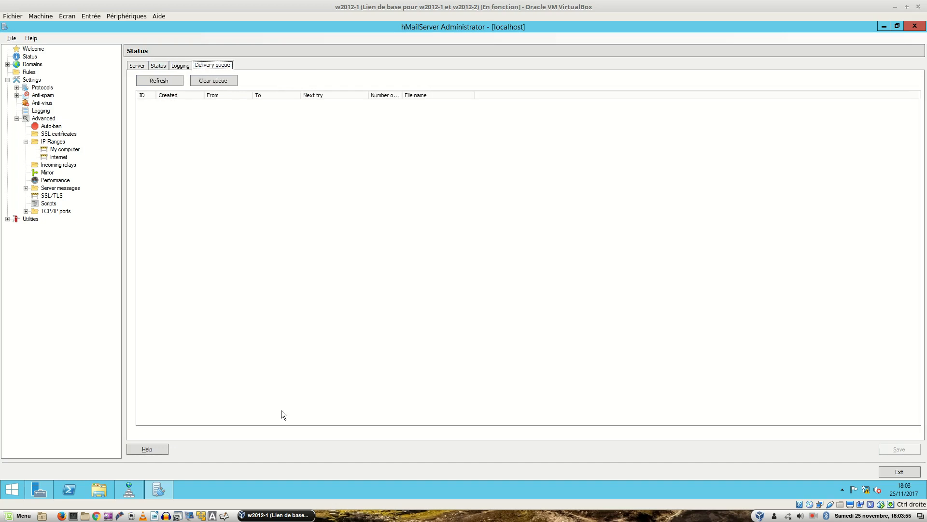
key("ctrl+alt+Left")
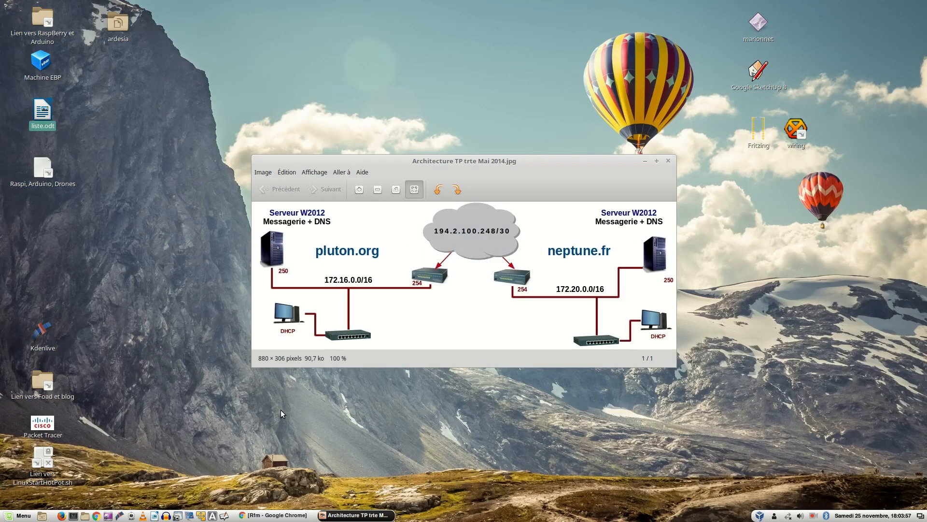
key("ctrl+alt+Right")
key("ctrl+alt+Right")
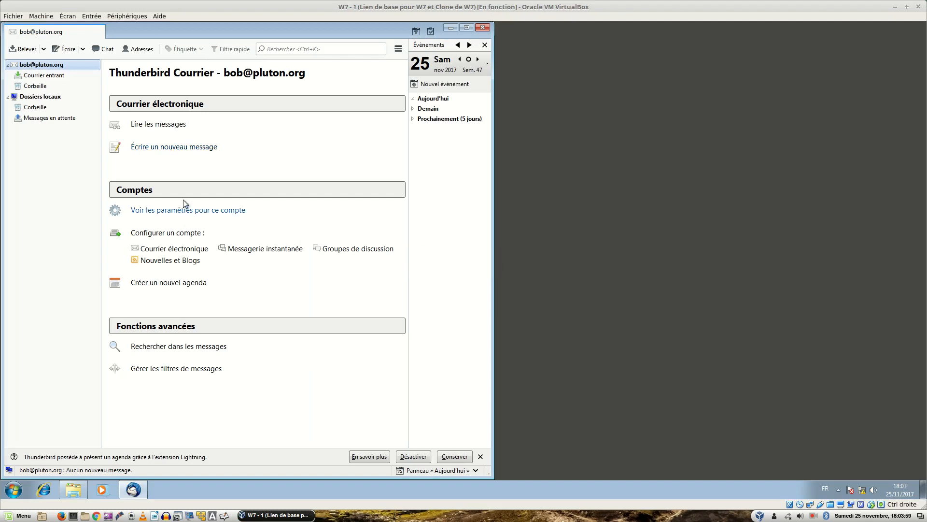
left_click(157, 147)
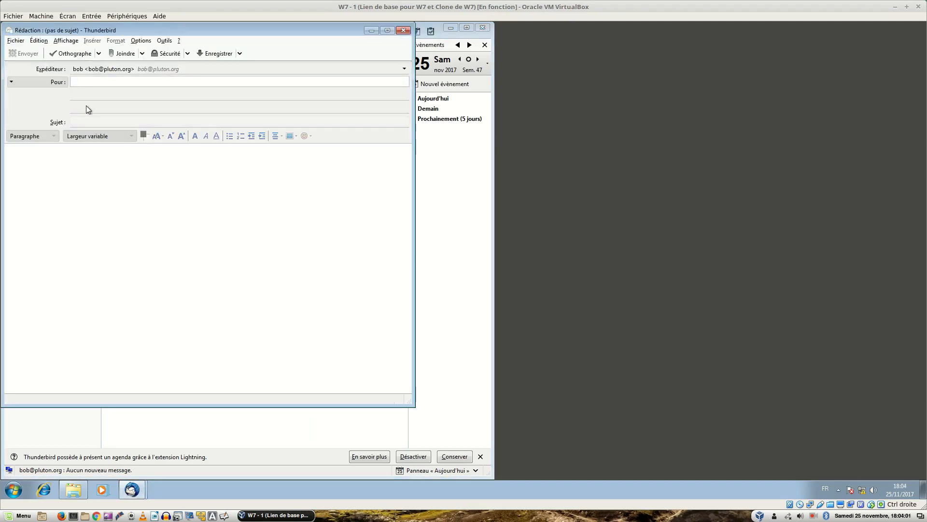
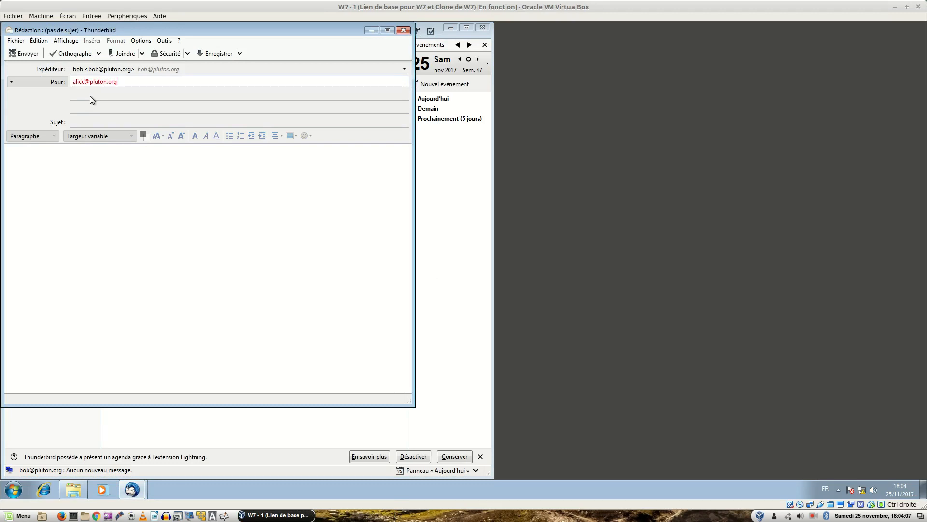
key("Tab")
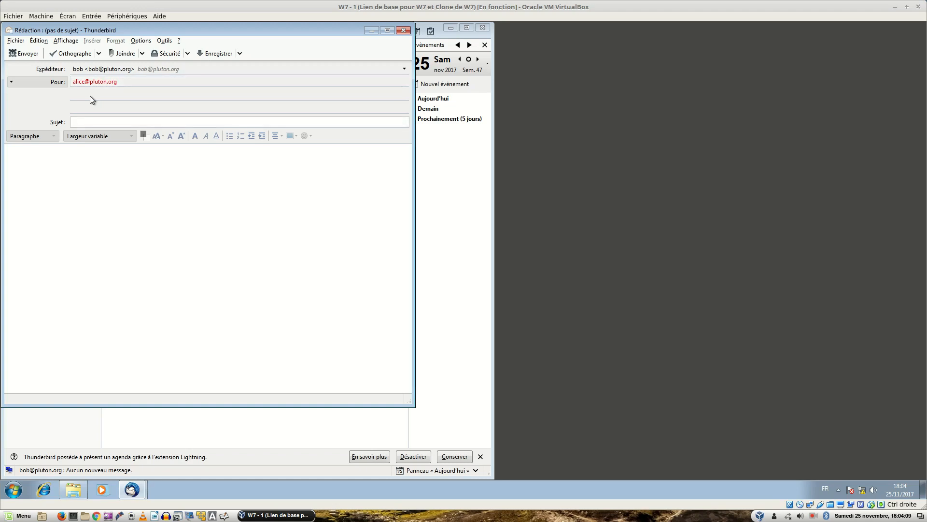
type("essai de mail")
key("Tab")
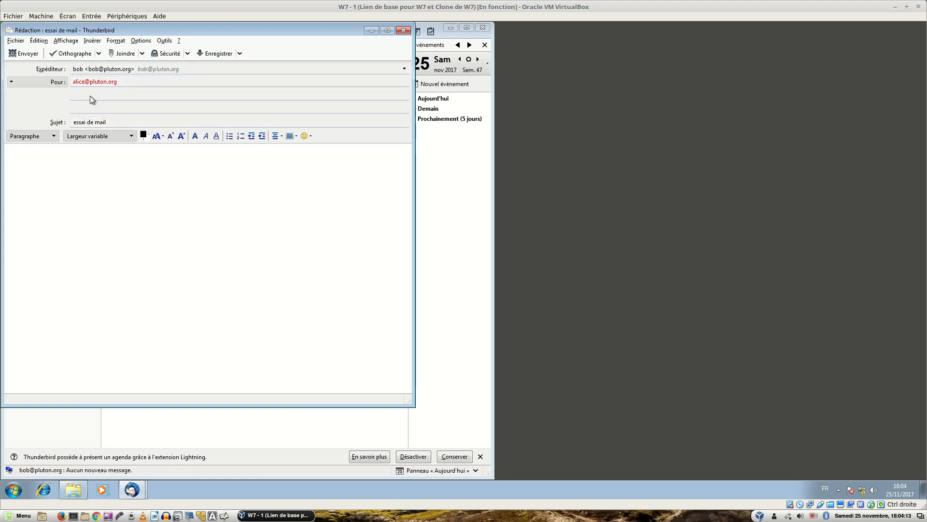
Write 'Bonjour alice, ...', send it, and open it in the Envoyés folder.
type("Bonjour")
type("alice, ...")
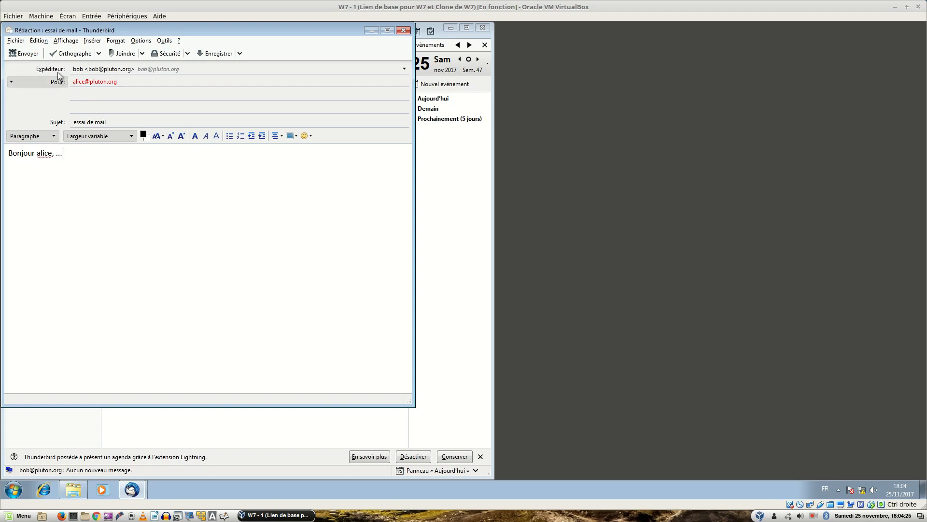
left_click(20, 53)
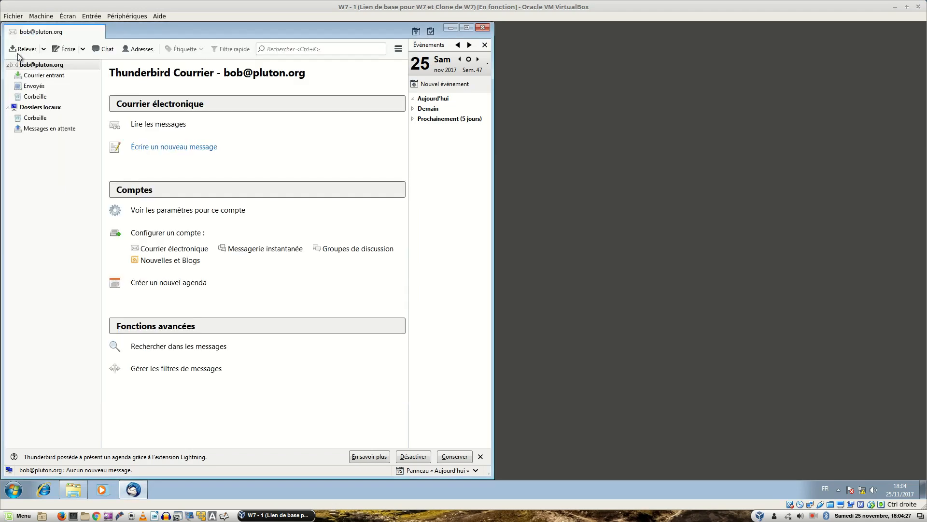
left_click(29, 87)
left_click(164, 93)
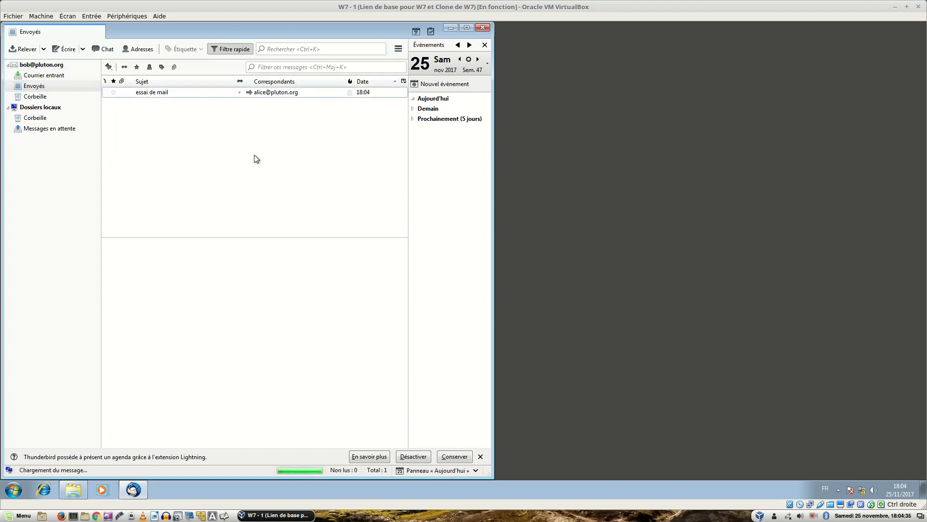
key("ctrl+alt+Right")
key("ctrl+alt+Left")
key("ctrl+alt+Left")
Refresh the delivery queue to confirm it's empty, then check the server status counters.
left_click(254, 154)
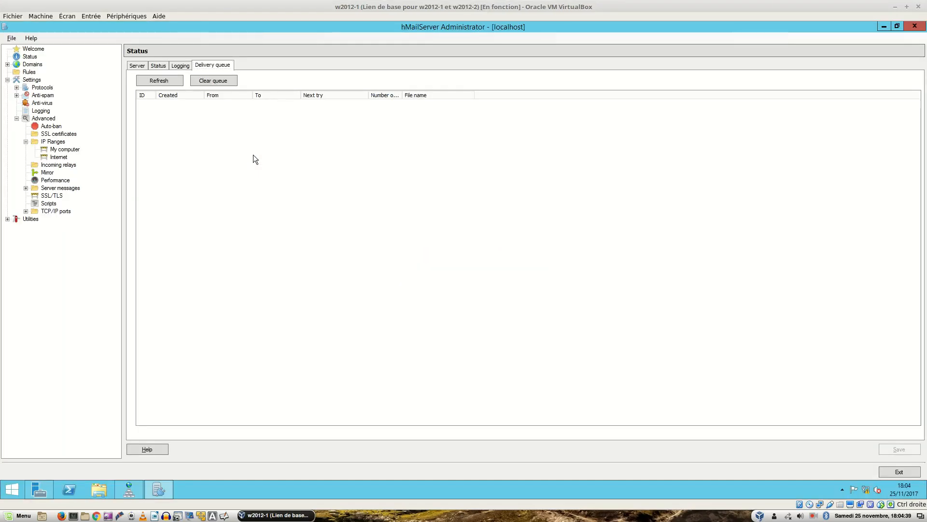
left_click(158, 81)
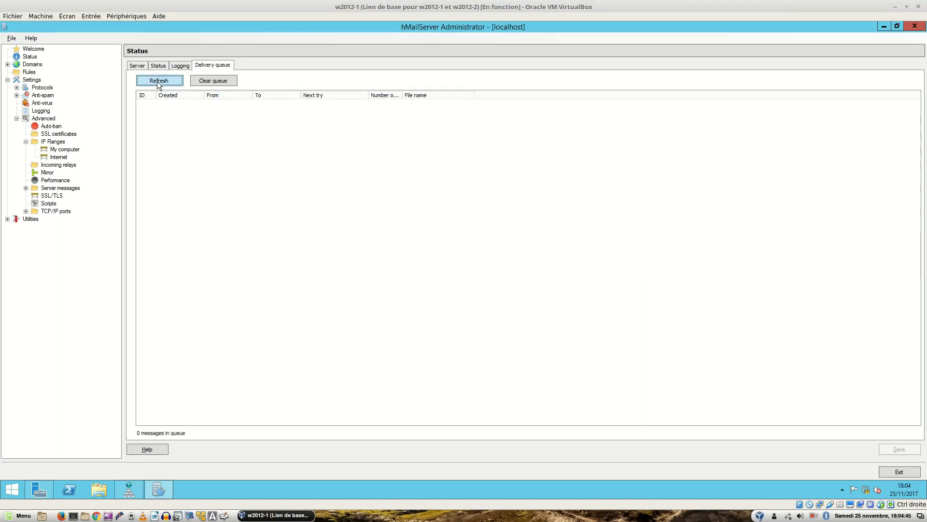
left_click(144, 69)
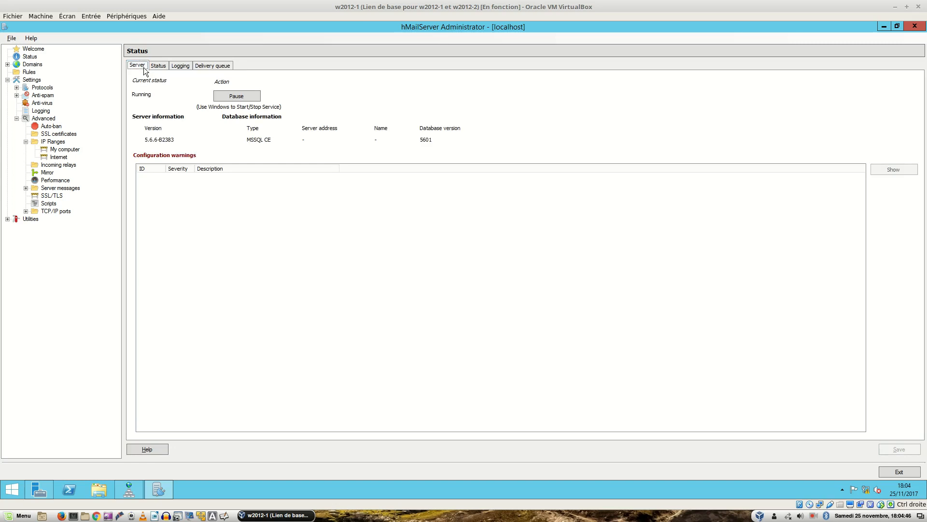
left_click(180, 67)
left_click(159, 68)
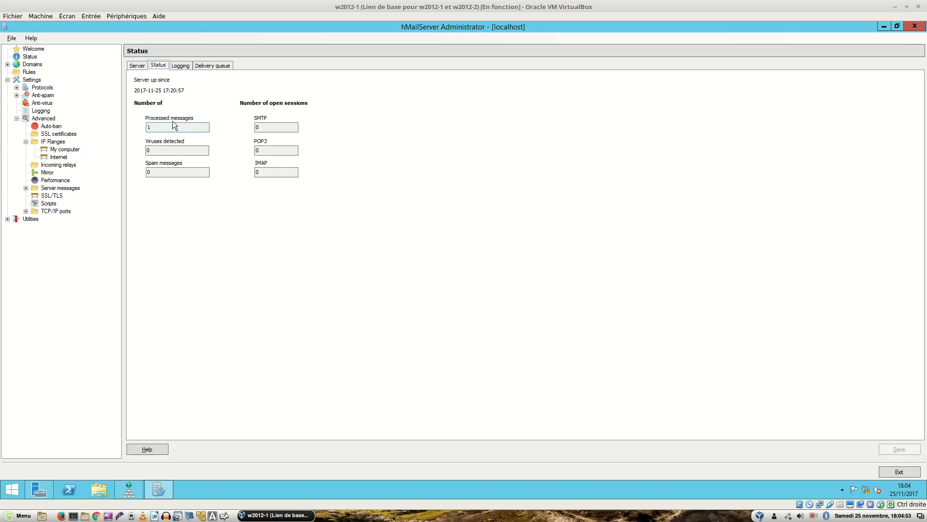
left_click(183, 65)
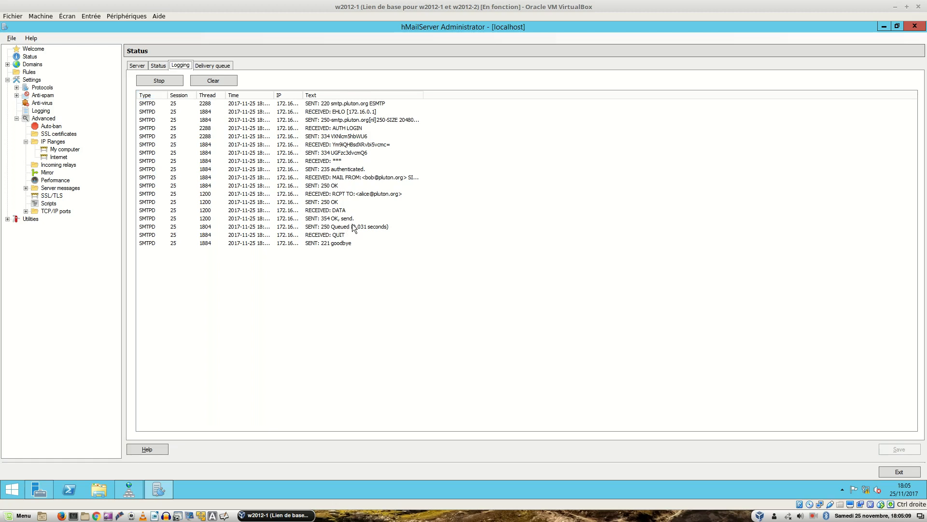
Locate the MAIL FROM and RCPT TO lines in the SMTP session log.
left_click(380, 178)
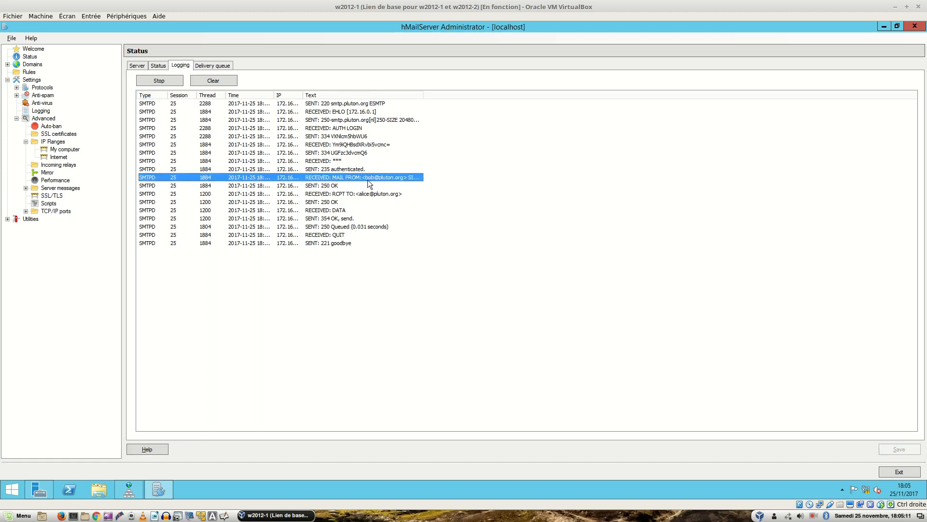
left_click(360, 193)
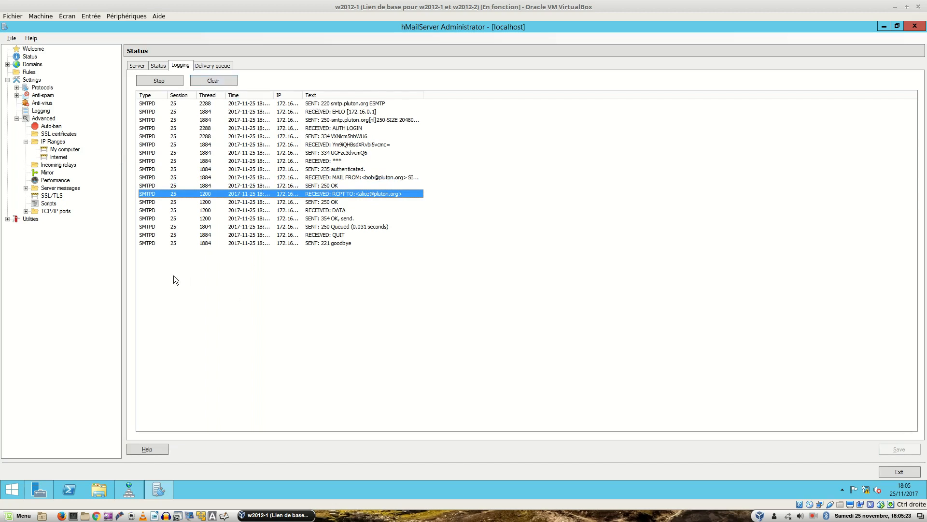
left_click(149, 255)
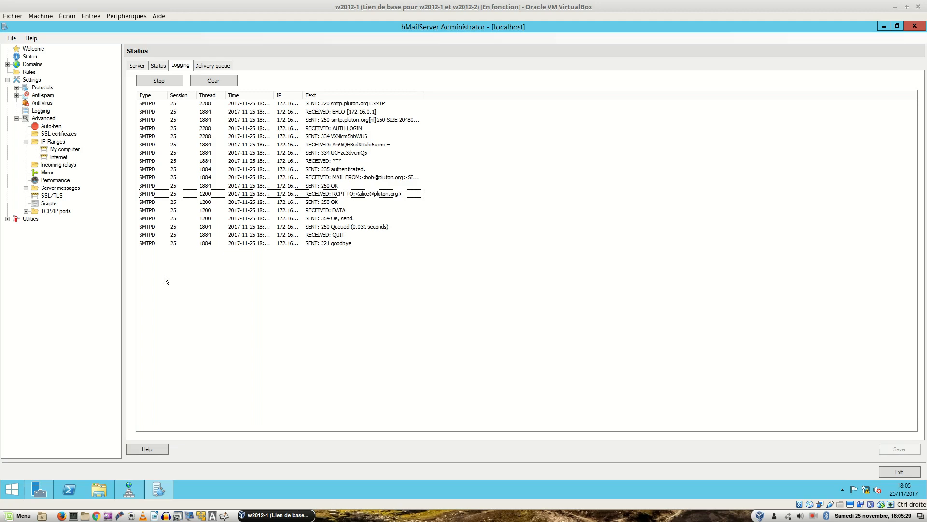
key("ctrl+alt+Right")
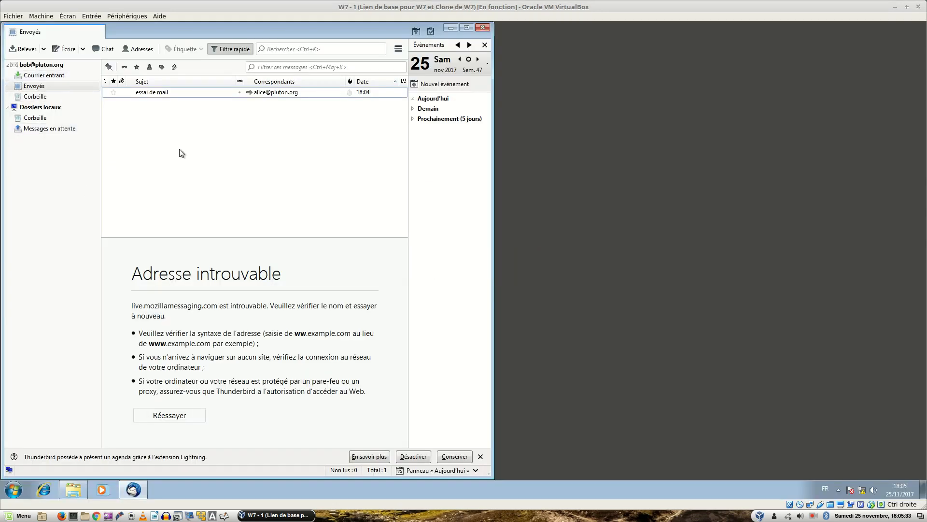
left_click(42, 66)
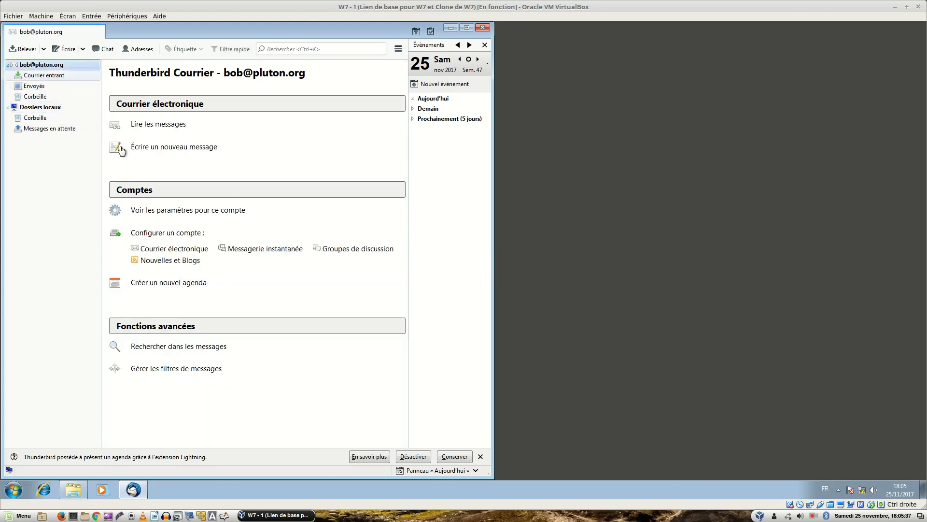
left_click(198, 250)
type("alice")
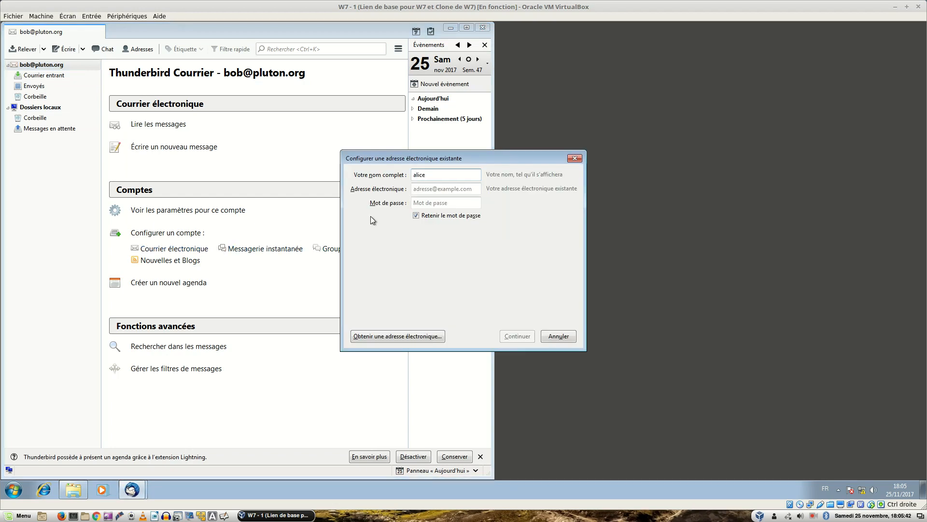
key("Tab")
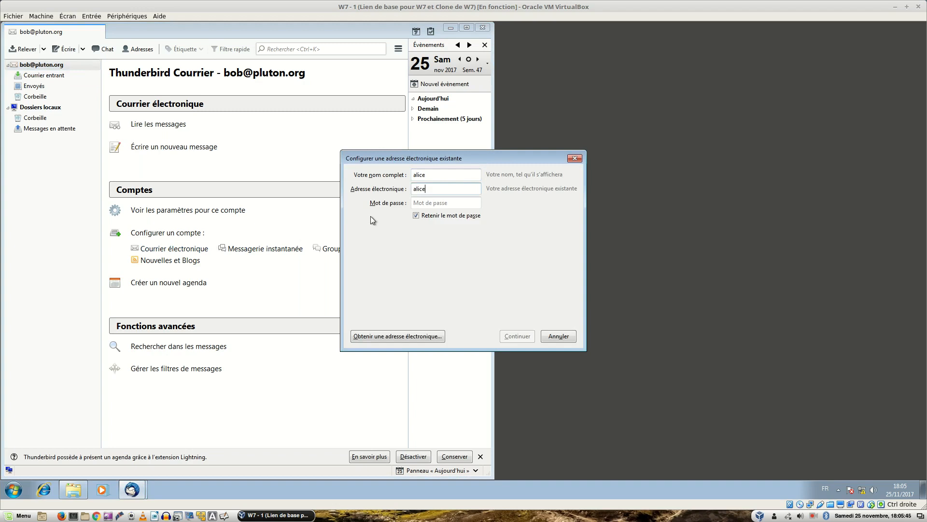
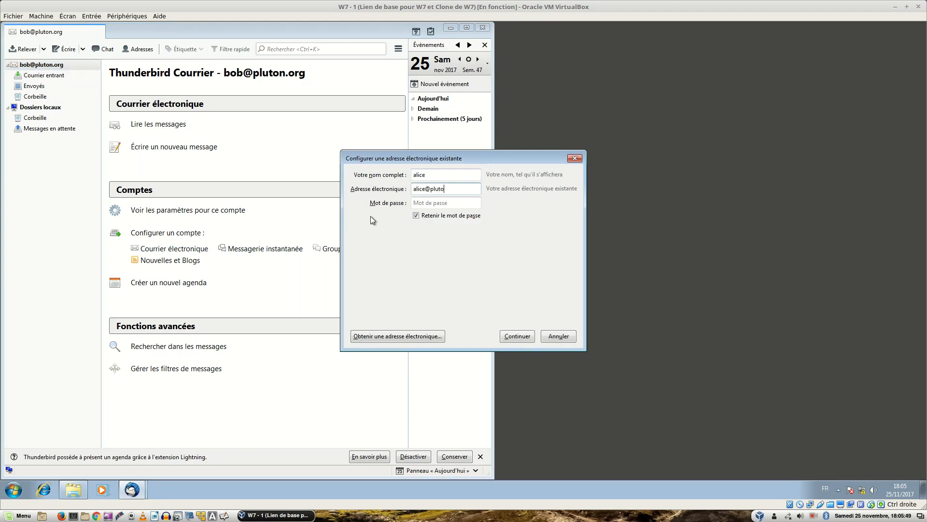
left_click(430, 202)
type("••••••••••")
Continue to manual configuration and open the incoming server protocol list.
left_click(509, 340)
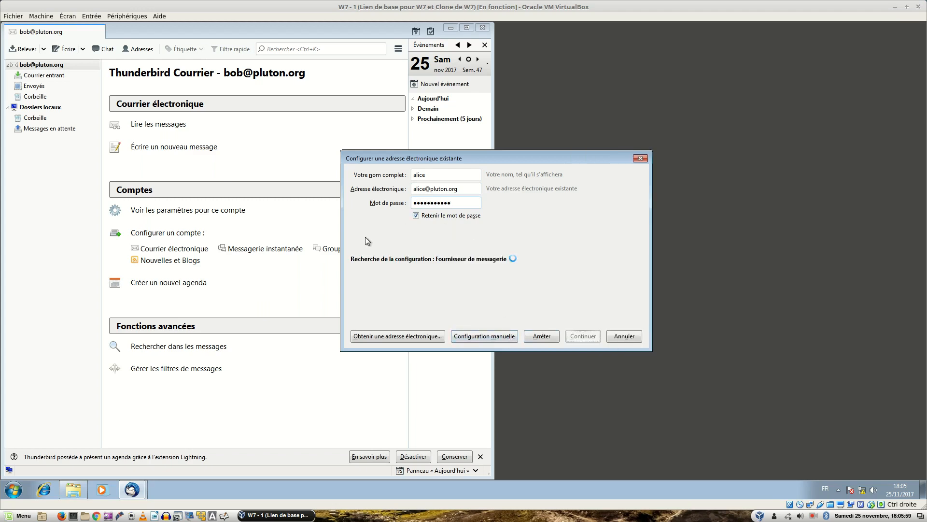
left_click(485, 336)
left_click(425, 274)
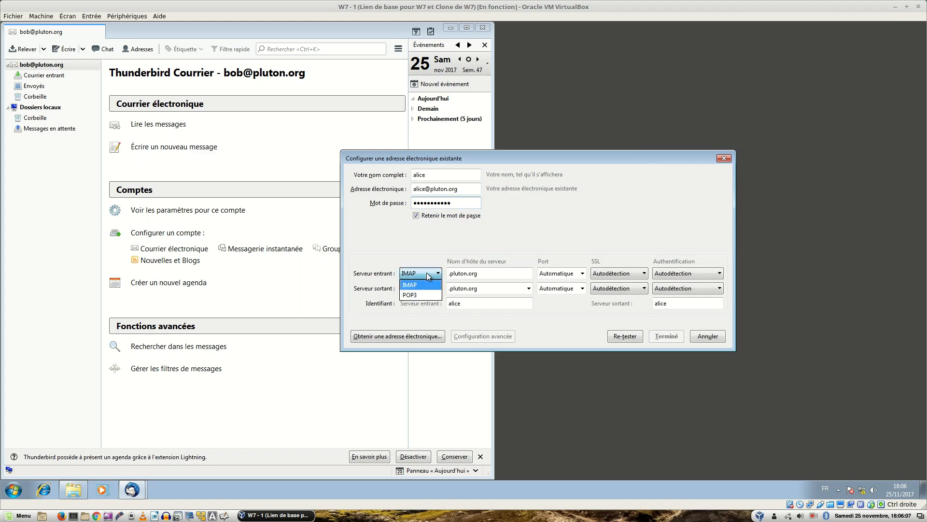
left_click(418, 291)
left_click(449, 276)
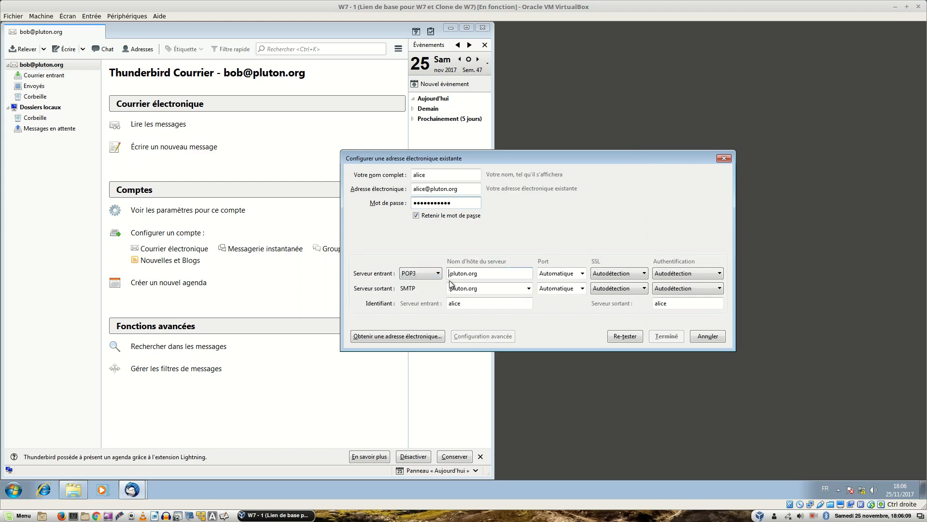
type("pop3")
key("Tab")
key("Tab")
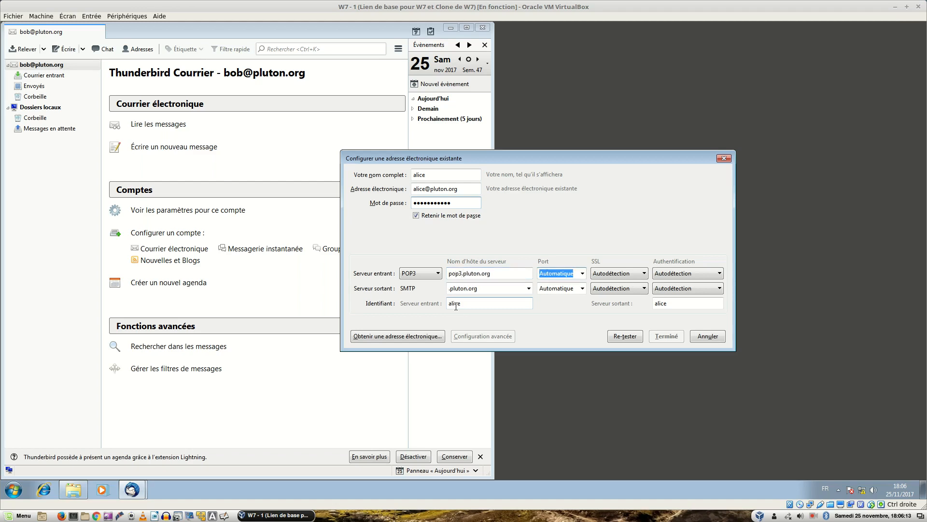
key("Tab")
key("Tab")
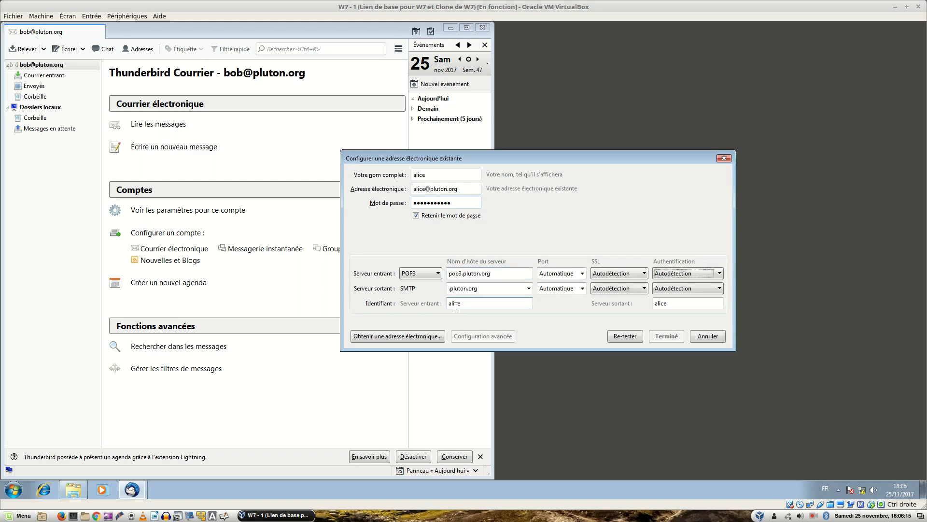
key("Home")
type("smtp")
key("Tab")
key("Tab")
key("Tab")
key("Tab")
key("Tab")
type("@plut")
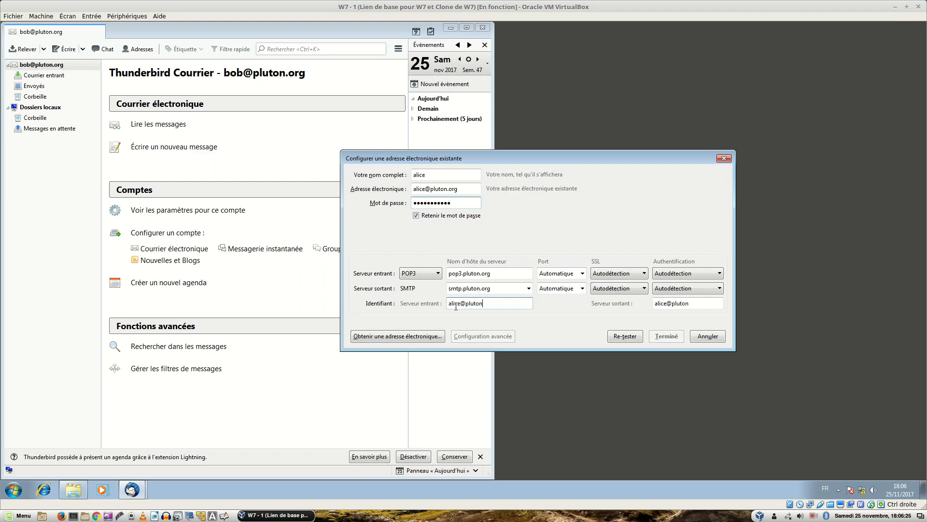
type("on.org")
key("Tab")
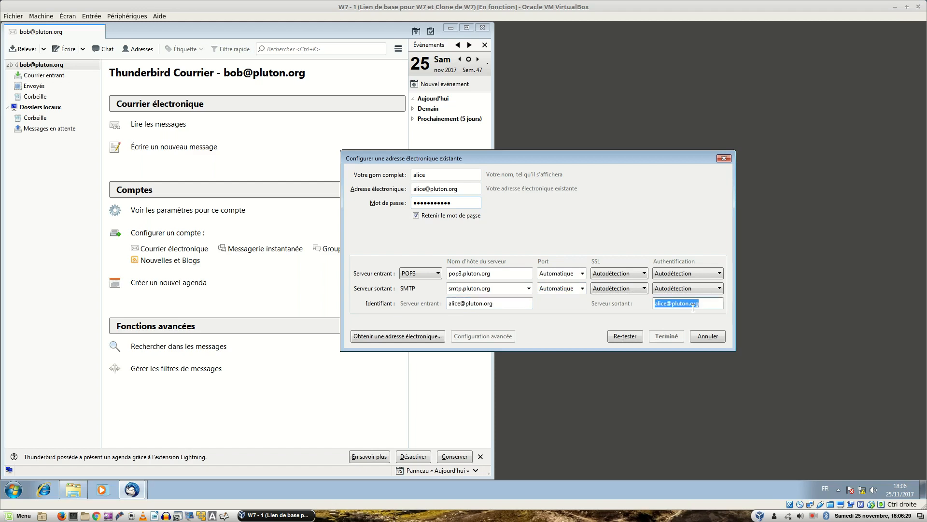
Retest the settings, finish, and acknowledge the unencrypted-connection risk.
left_click(625, 336)
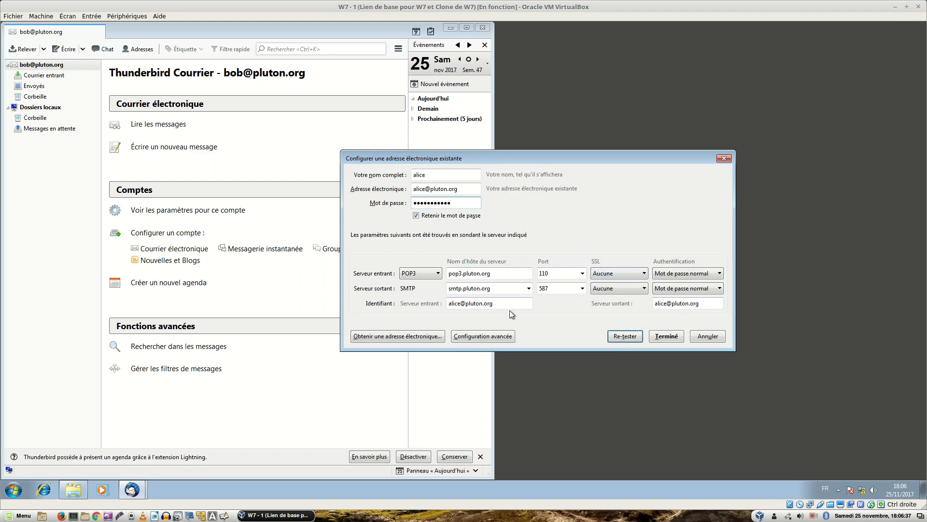
left_click(676, 339)
left_click(410, 308)
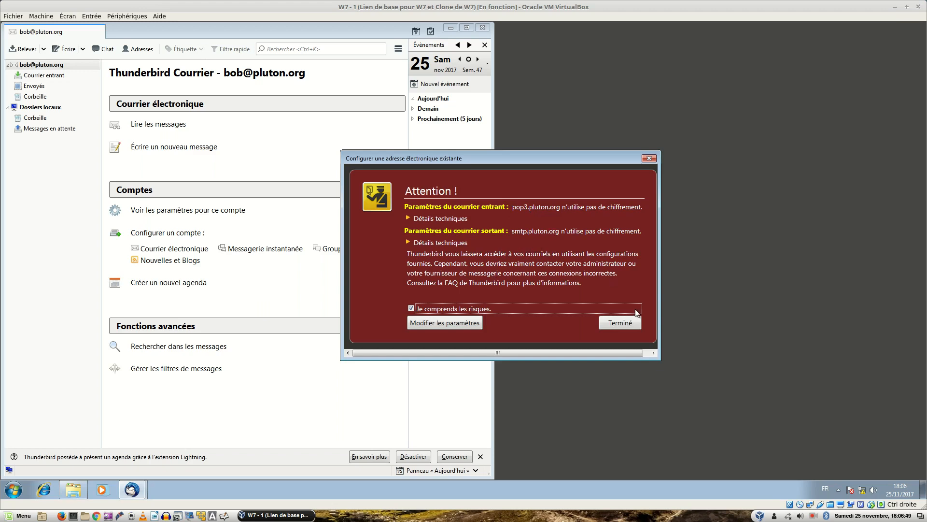
Retype alice's password after the invalid-login error and retest the server settings.
left_click(628, 323)
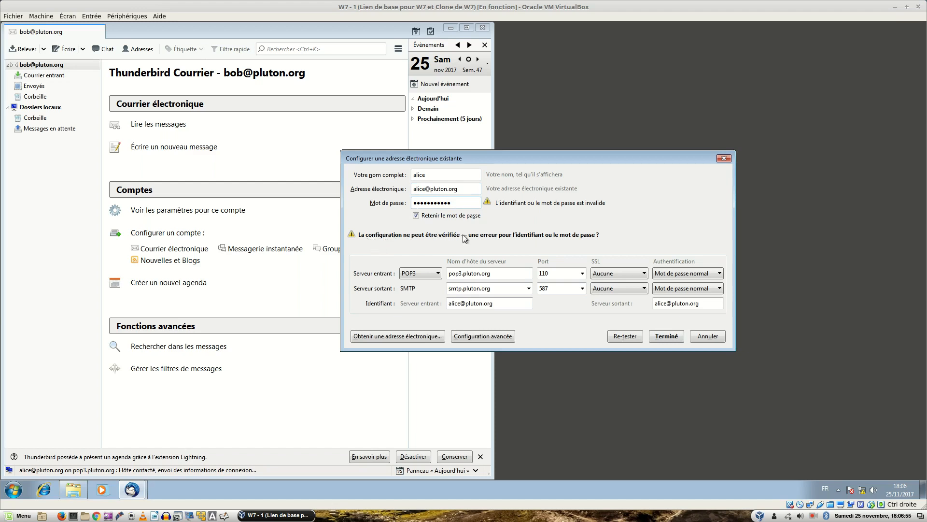
double_click(436, 204)
type("•••••••••")
left_click(626, 338)
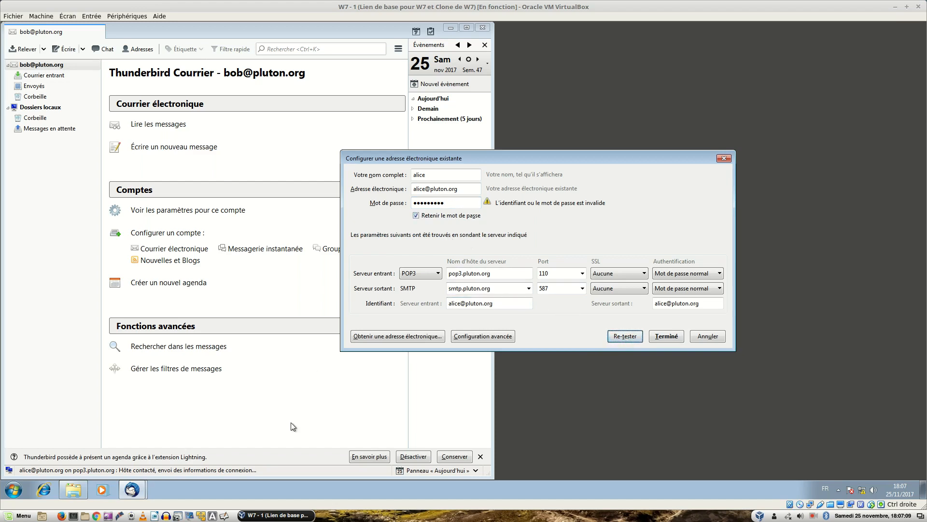
key("ctrl+alt+Right")
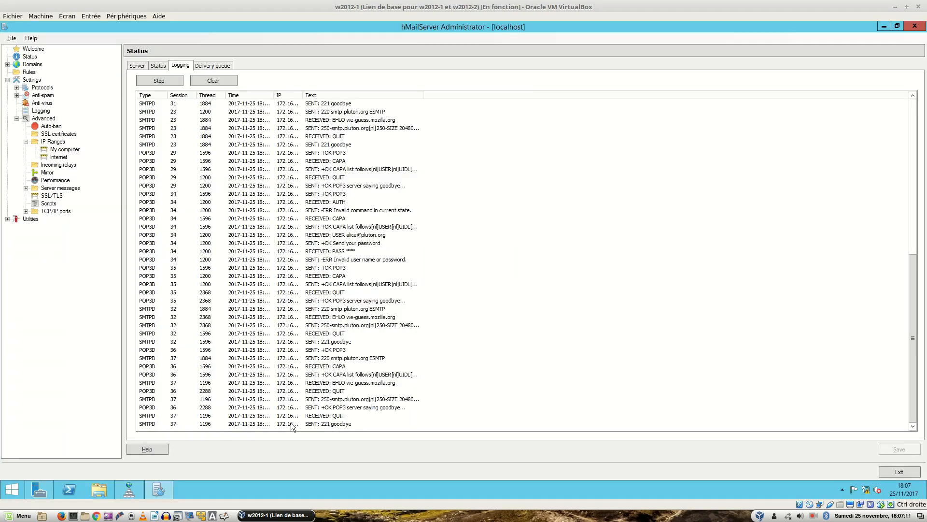
left_click(34, 66)
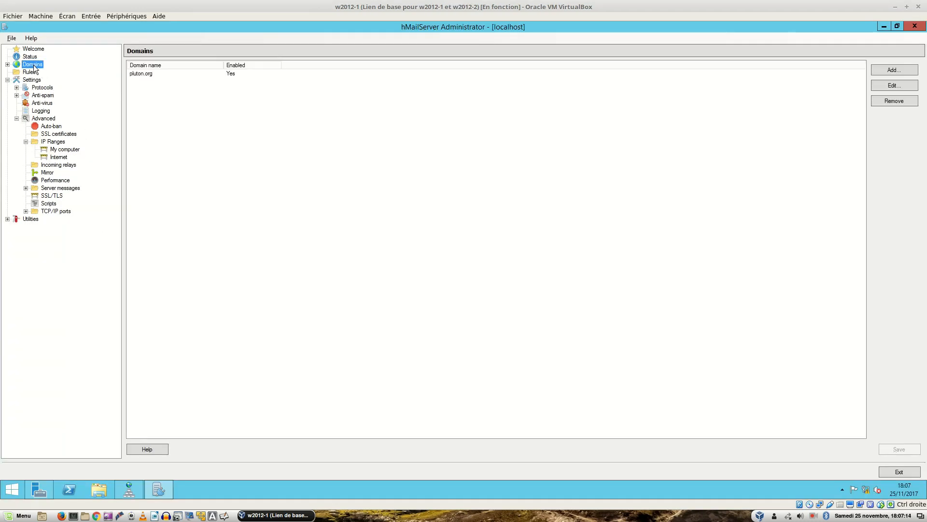
double_click(131, 75)
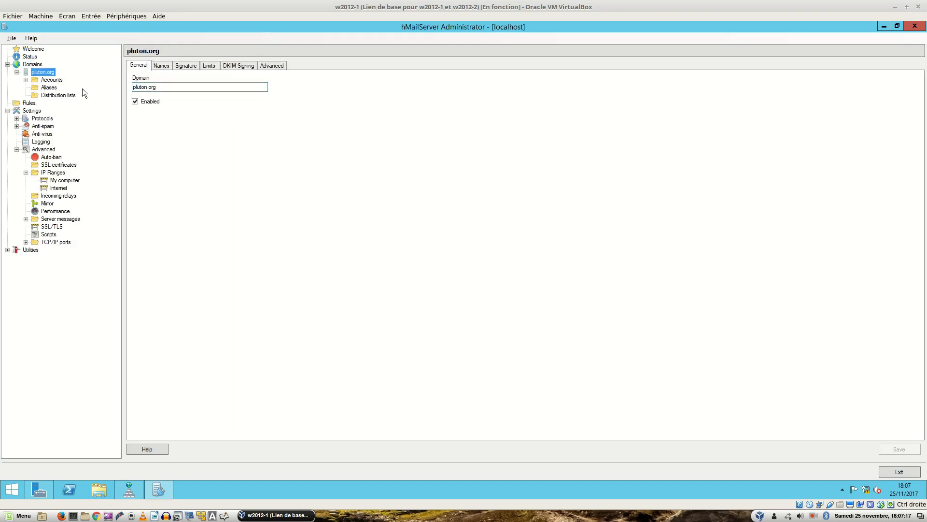
left_click(51, 80)
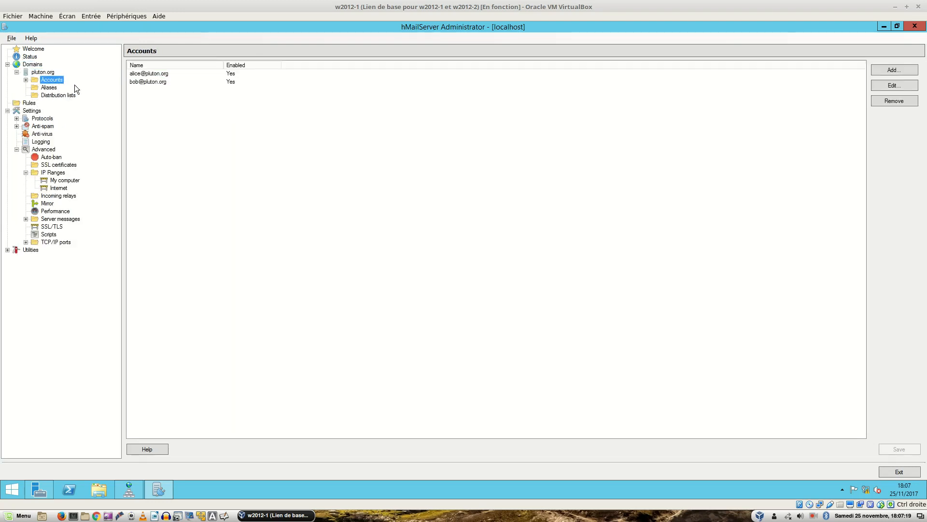
left_click(140, 76)
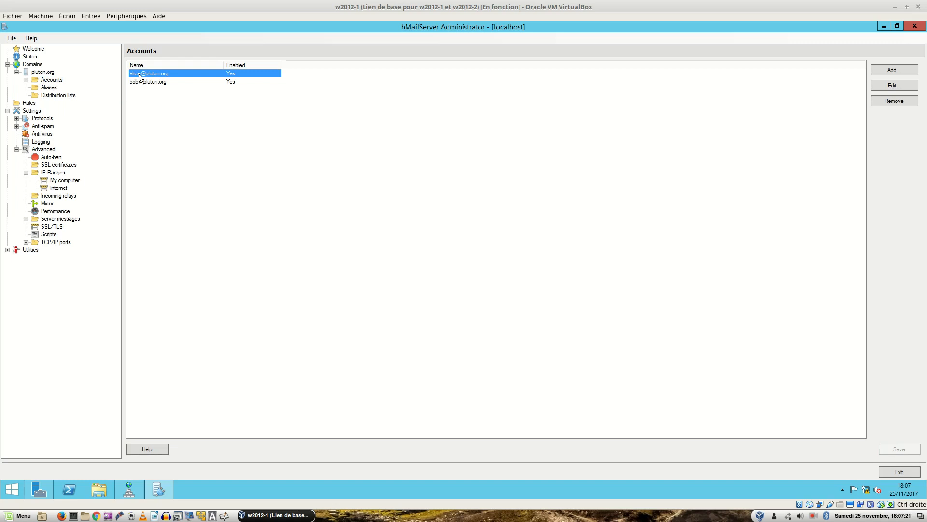
double_click(140, 76)
left_click(173, 108)
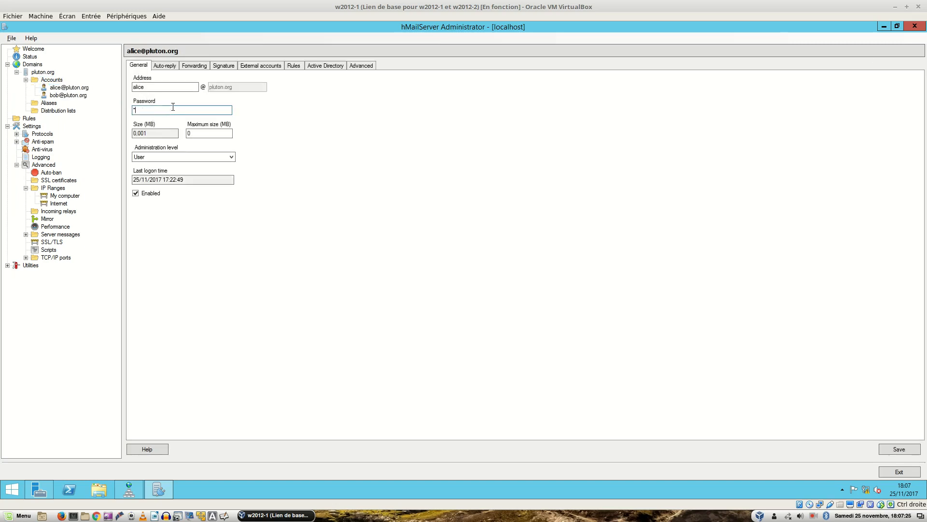
type("******")
left_click(892, 448)
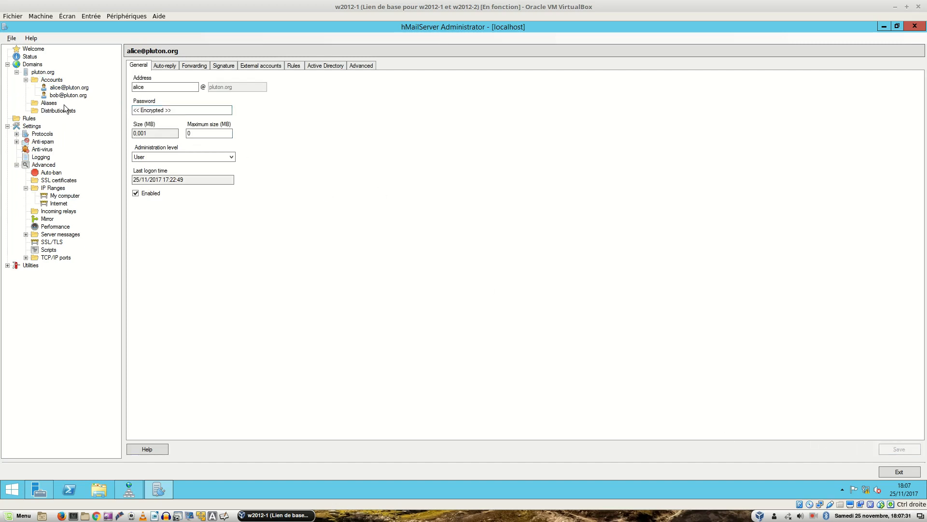
Open the live log under Status > Logging before returning to the Windows 7 machine.
left_click(30, 56)
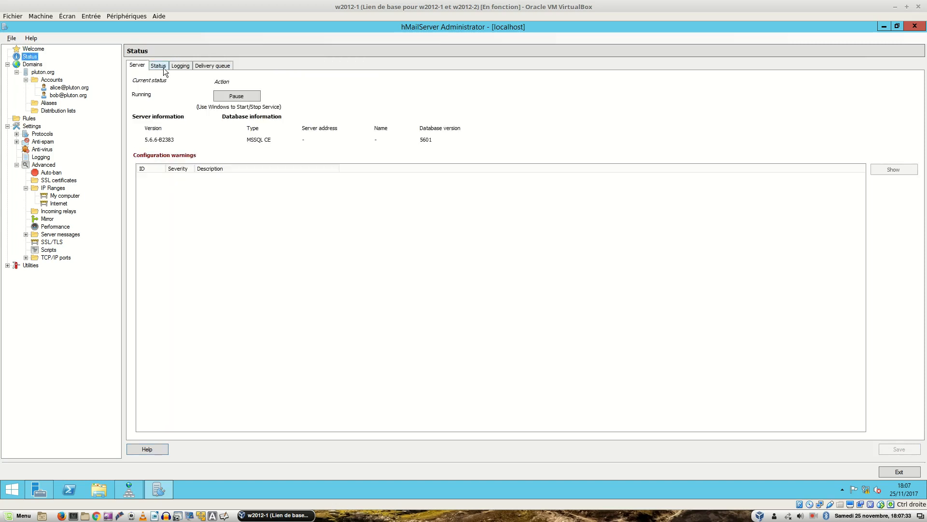
left_click(164, 68)
left_click(179, 68)
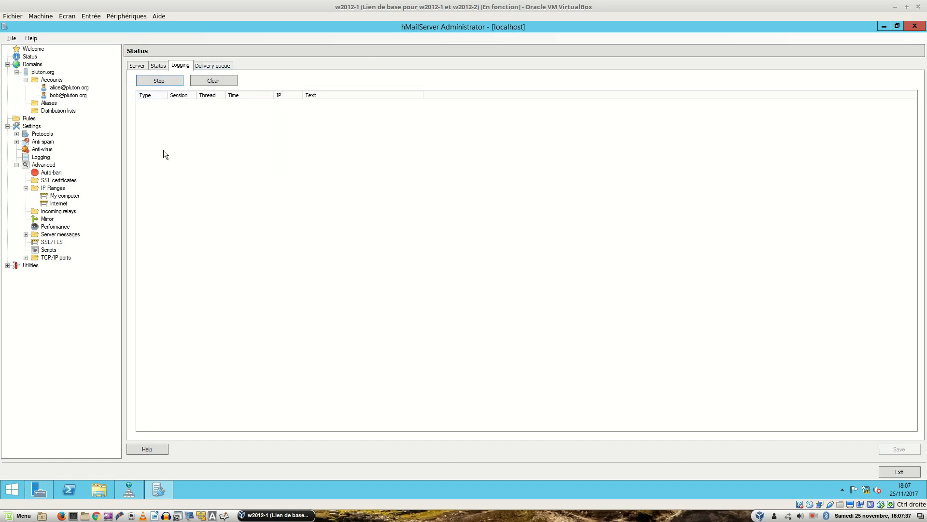
key("Control_R")
key("ctrl+alt+Right")
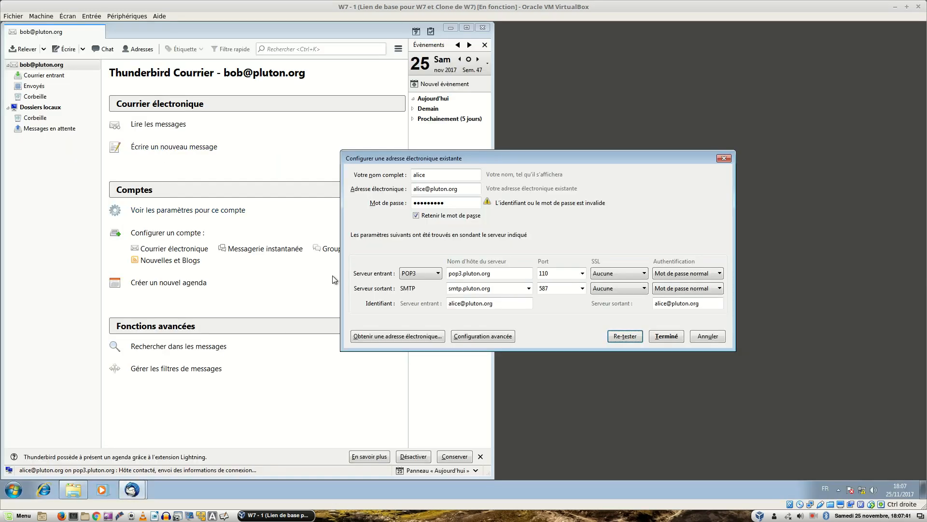
Re-enter alice's password, retest and finish the account, then fetch mail into her inbox.
left_click_drag(451, 201, 373, 202)
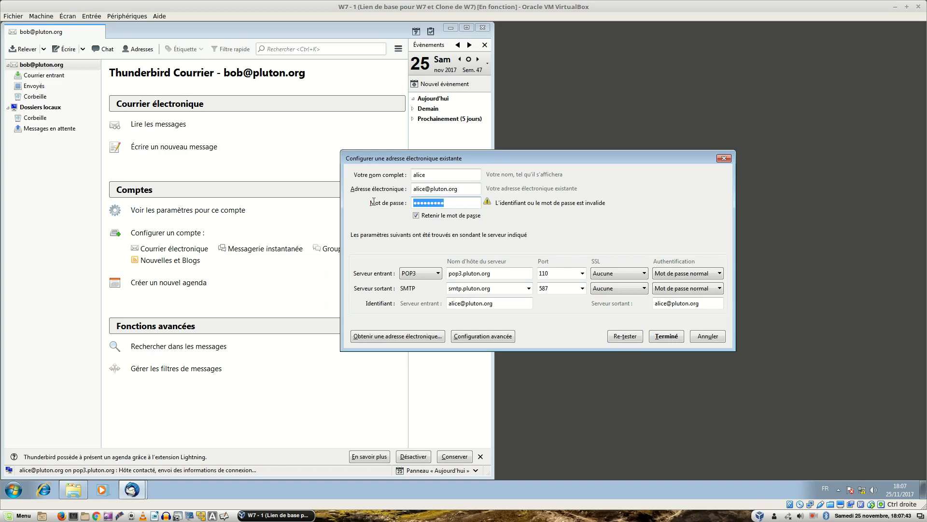
type("a•••••••")
left_click(624, 336)
left_click(661, 337)
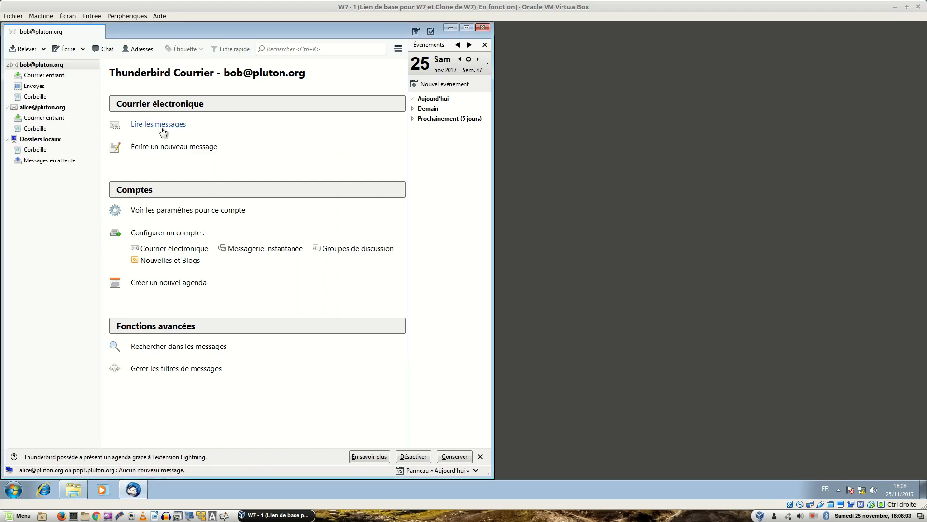
left_click(51, 109)
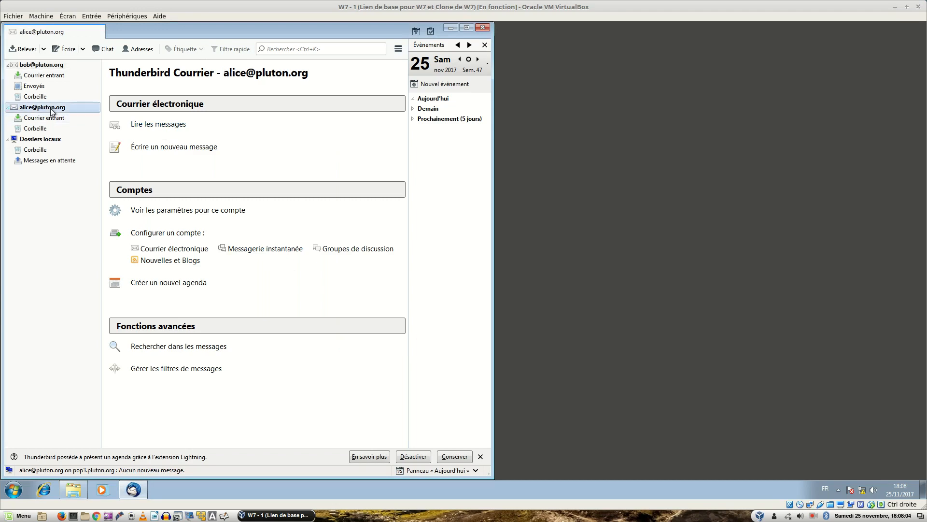
left_click(159, 125)
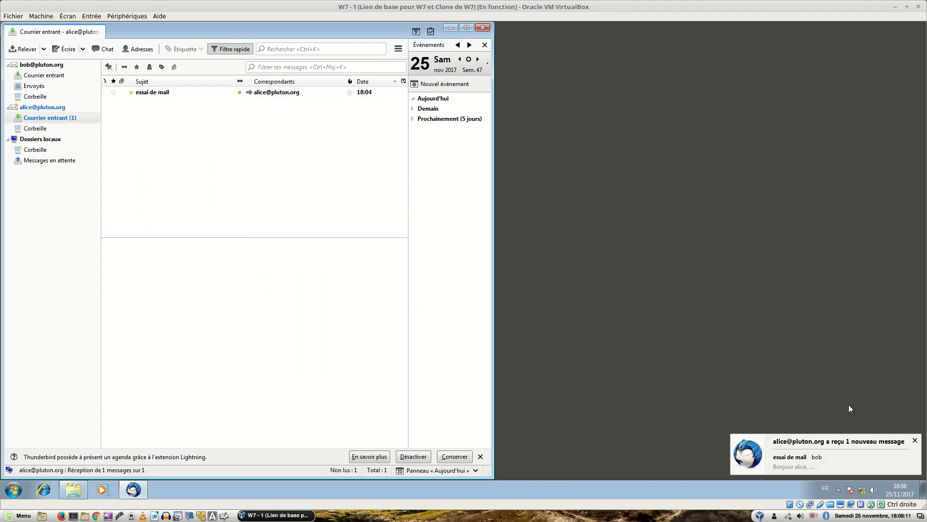
Open bob's 'essai de mail' in alice's inbox and start a reply to the sender.
left_click(48, 118)
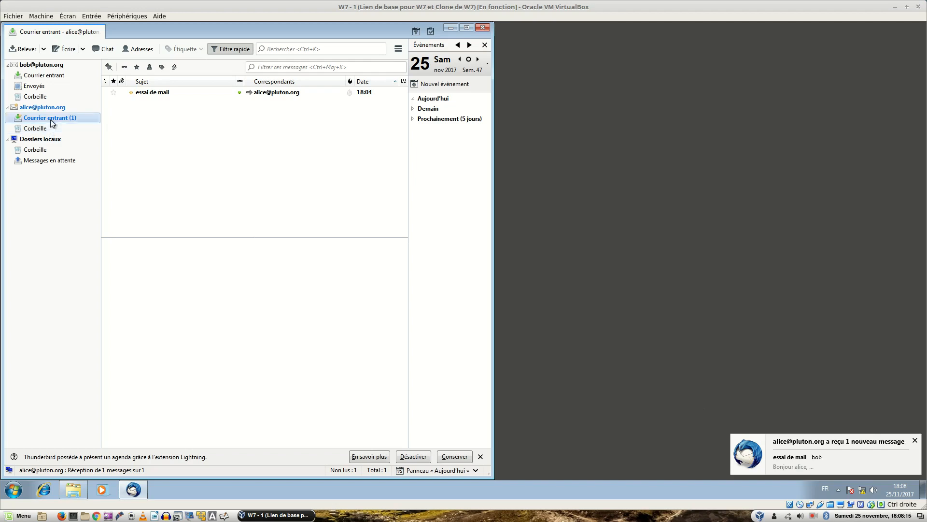
left_click(162, 93)
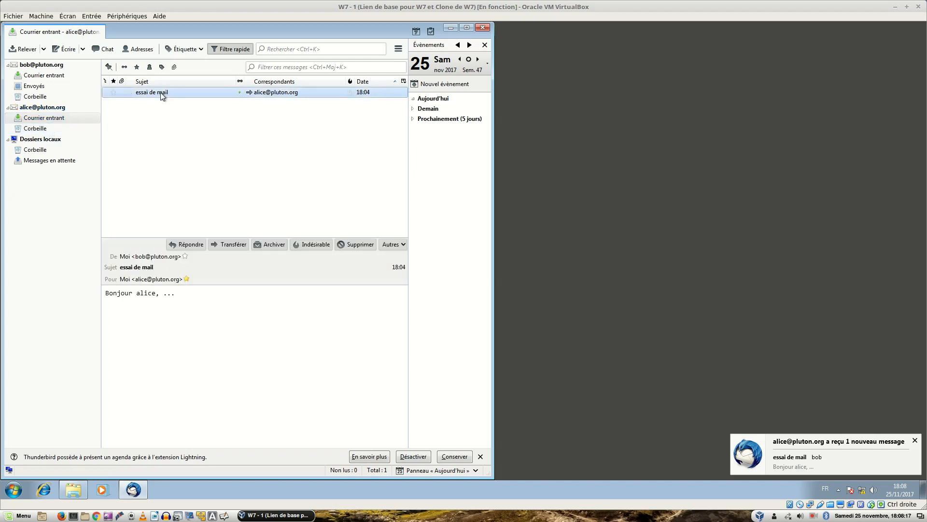
right_click(168, 92)
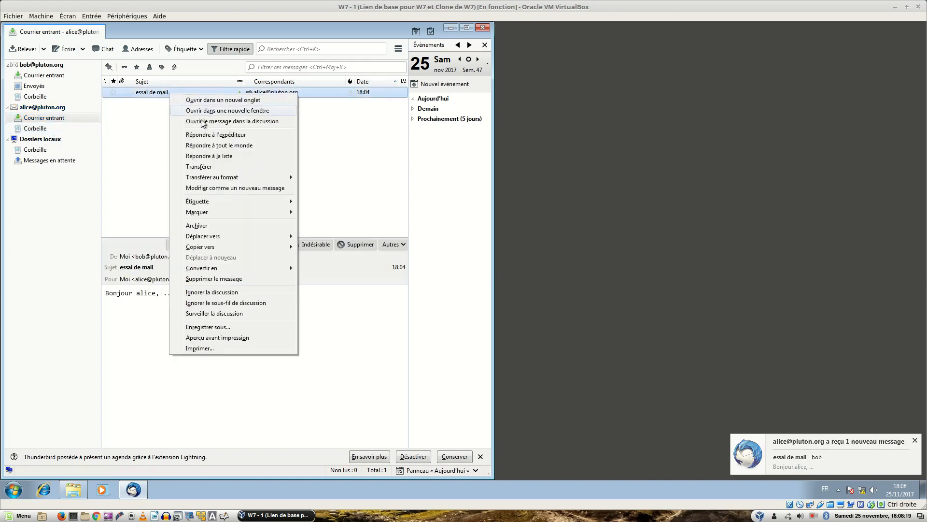
left_click(213, 137)
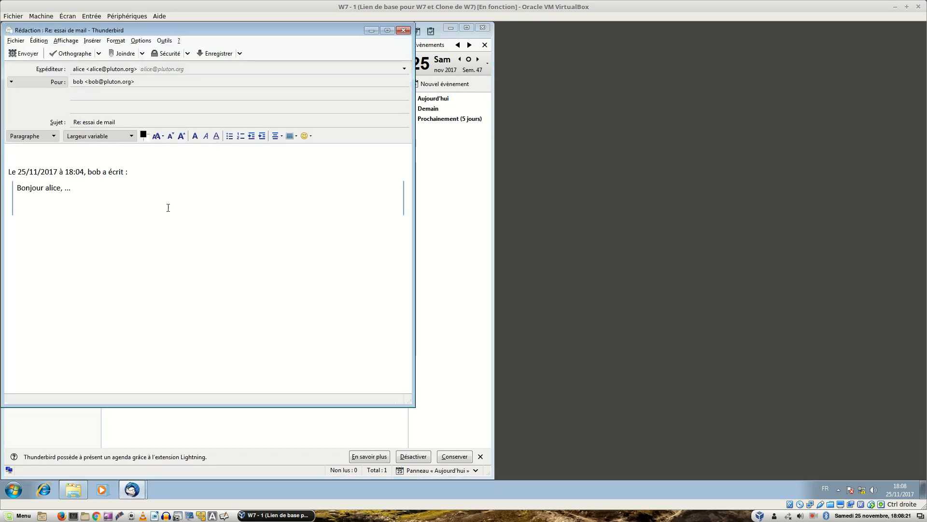
Write 'Bonjour Bob' in the reply, send it, and switch to the server machine.
type("Bonjour Bon")
key("BackSpace")
type("b")
left_click(12, 54)
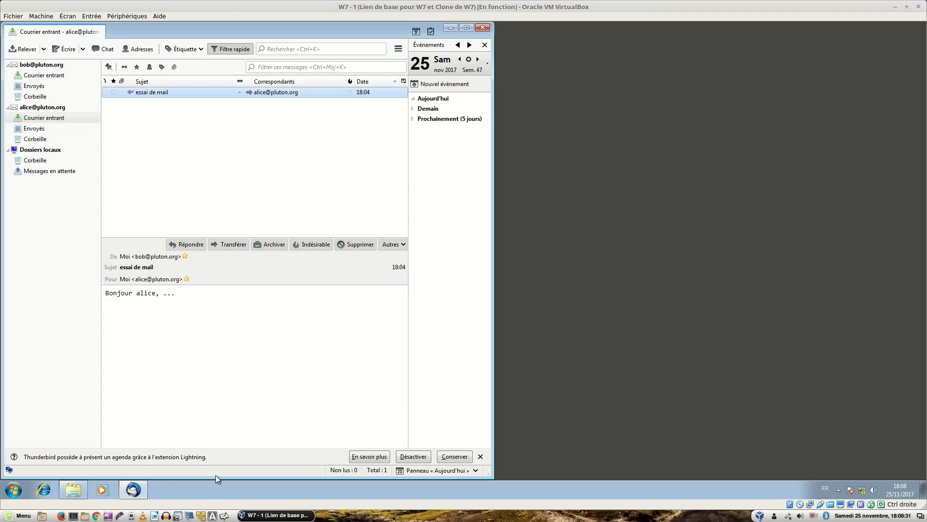
key("ctrl+alt+Right")
key("ctrl+alt+Left")
key("ctrl+alt+Left")
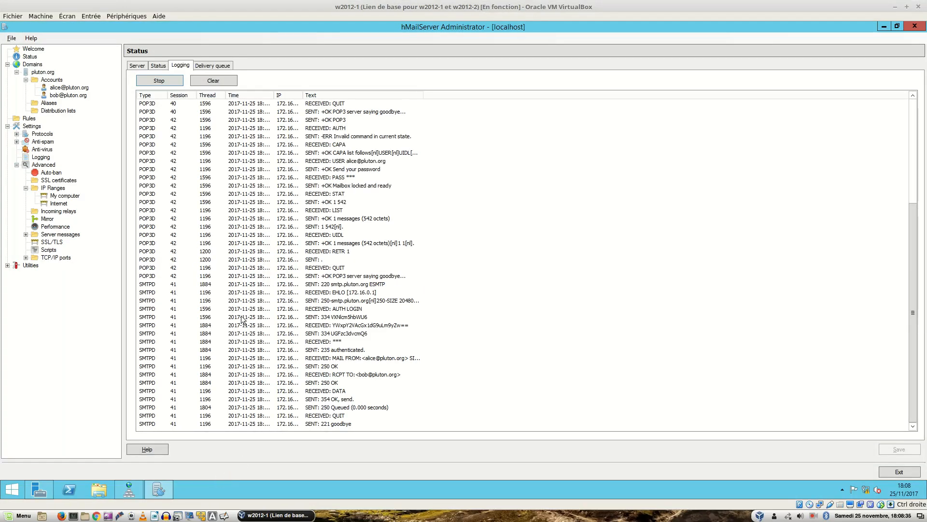
Check hMailServer's processed message count and refresh the delivery queue to confirm it is empty.
left_click(160, 65)
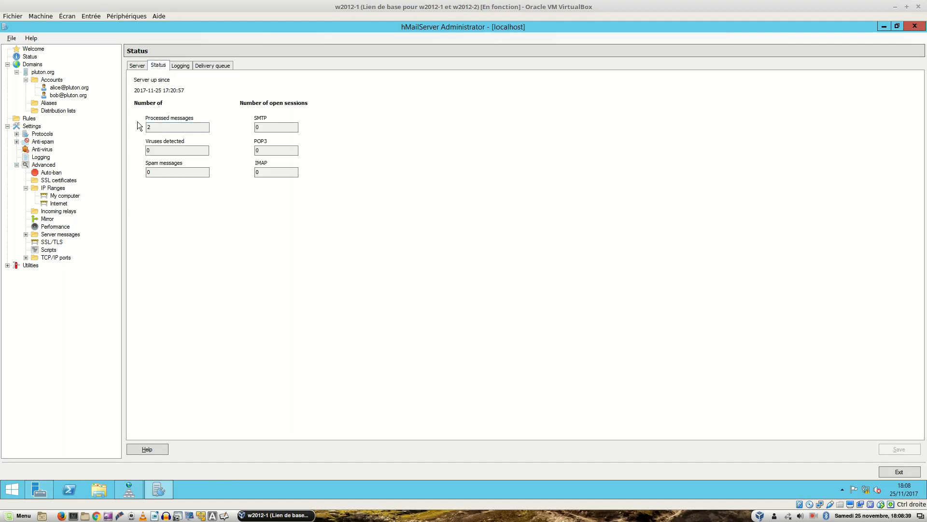
left_click(219, 68)
left_click(157, 79)
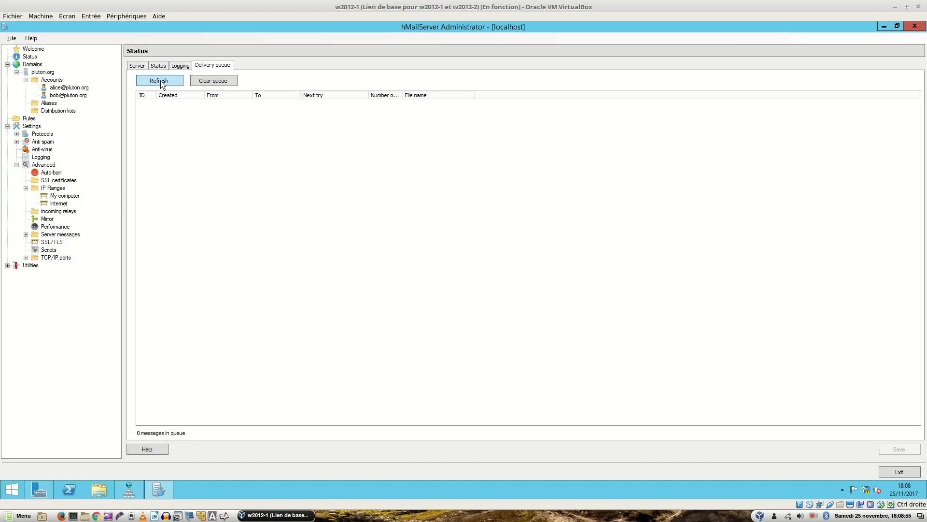
left_click(135, 67)
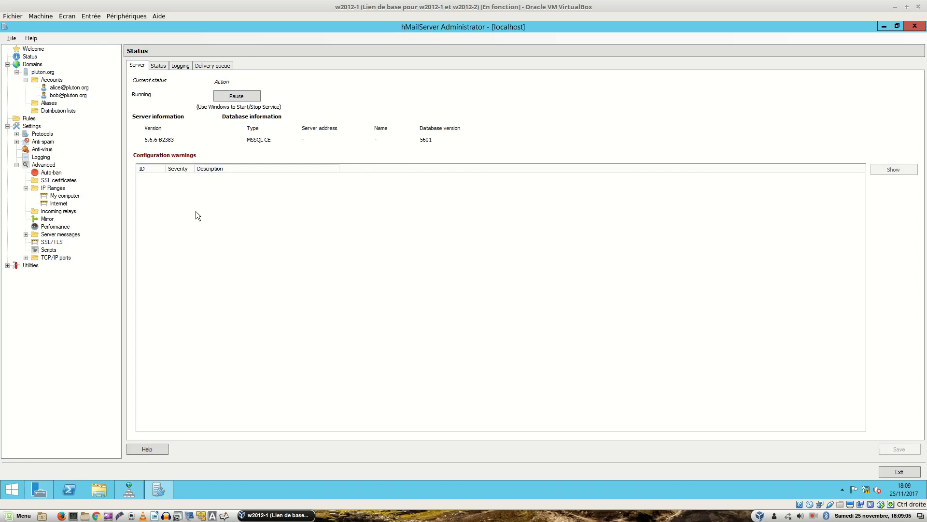
Review the server counters once more, then minimize VirtualBox and return to the Windows 7 machine.
key("Right")
key("Left")
key("alt")
key("ctrl+Tab")
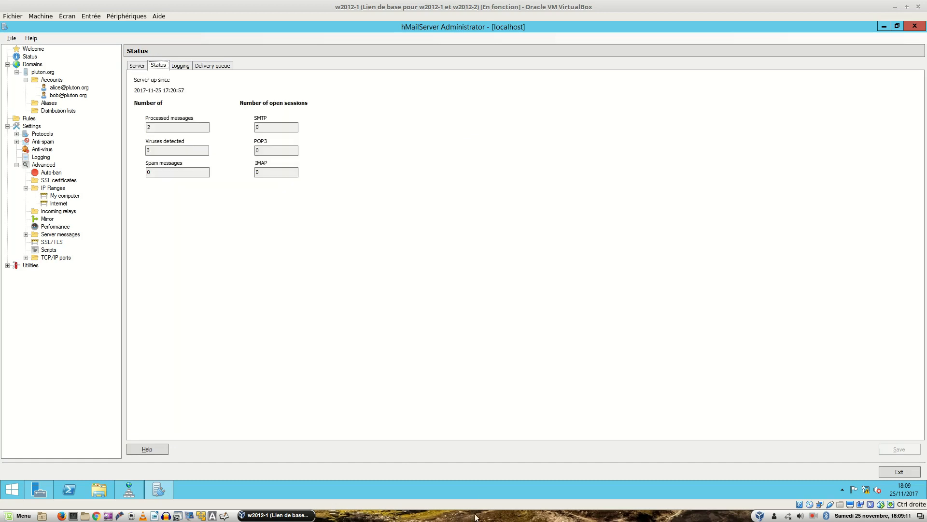
key("ctrl+shift+Tab")
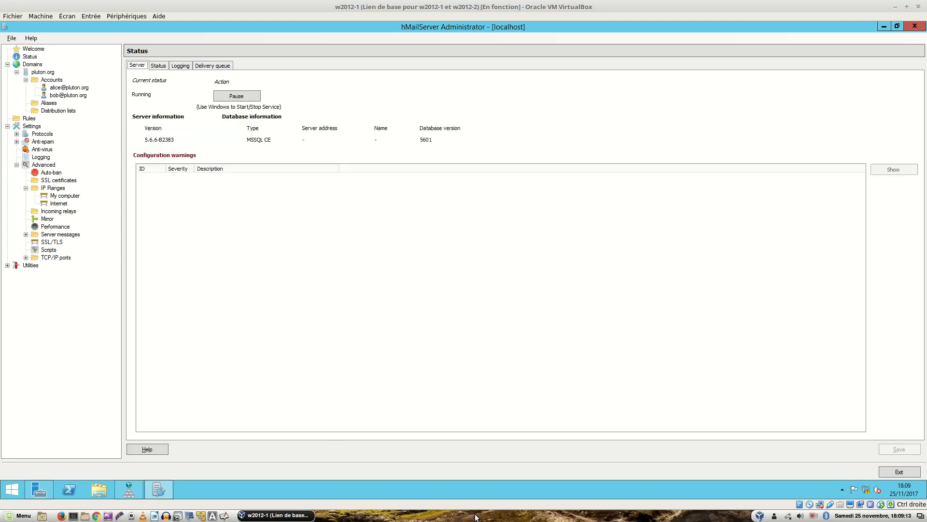
left_click(305, 516)
left_click(306, 515)
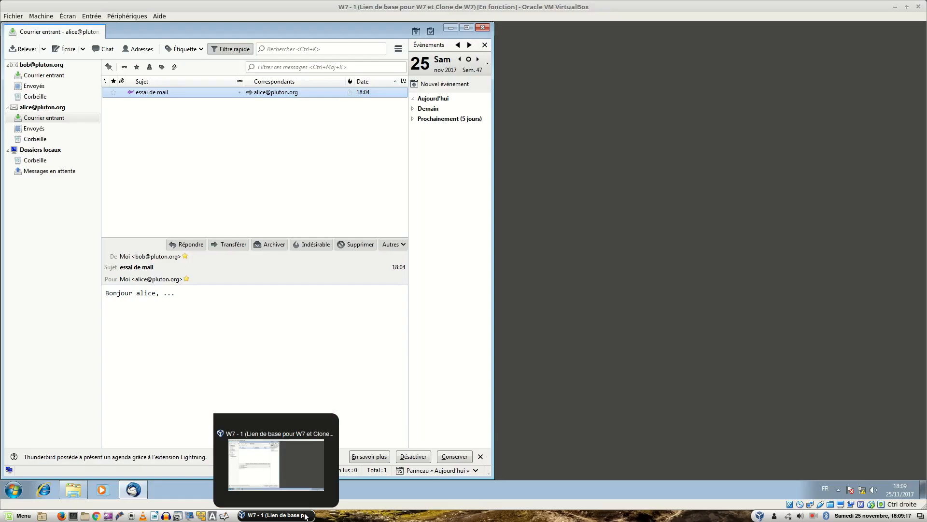
Fetch bob's mail, read alice's reply 'Re: essai de mail', and close Thunderbird.
left_click(38, 65)
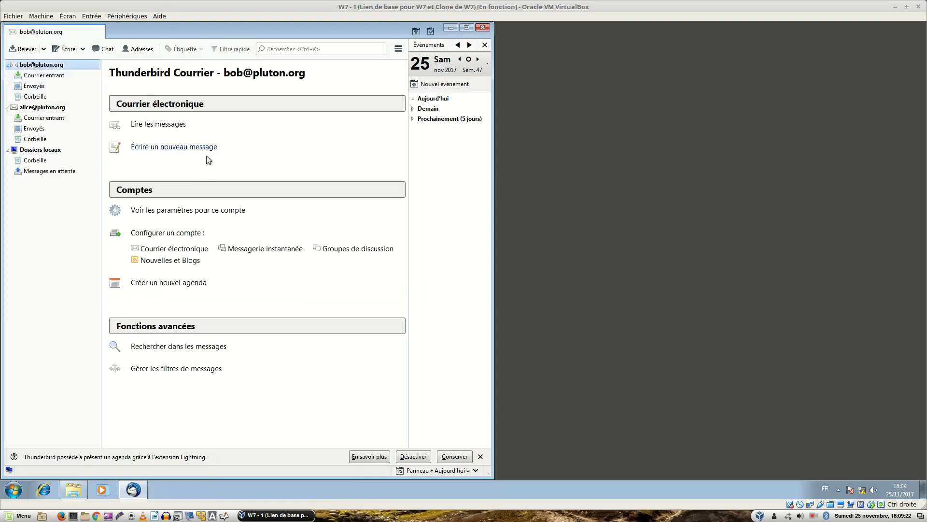
left_click(167, 124)
left_click(163, 92)
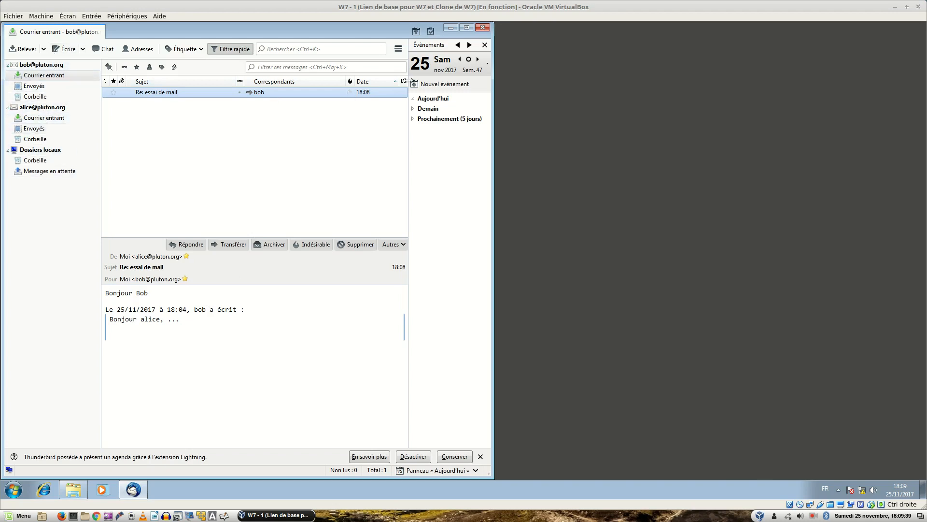
left_click(483, 28)
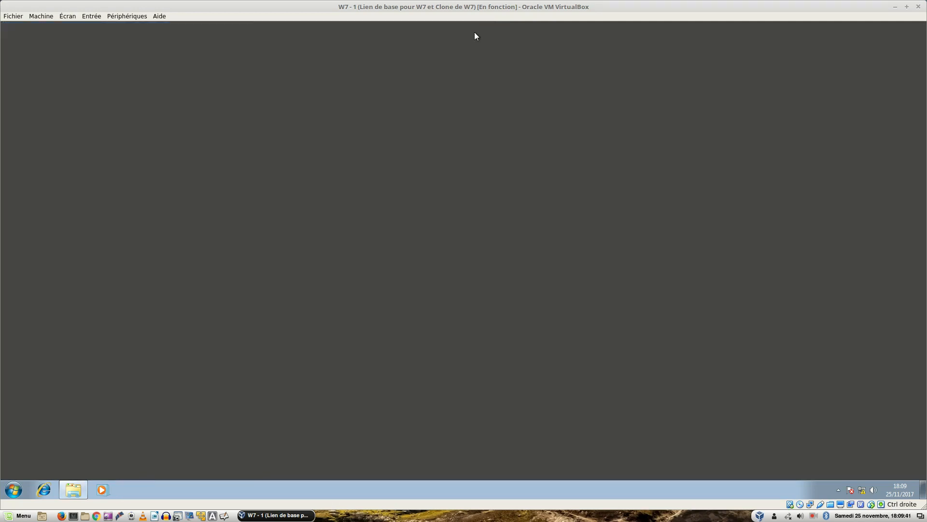